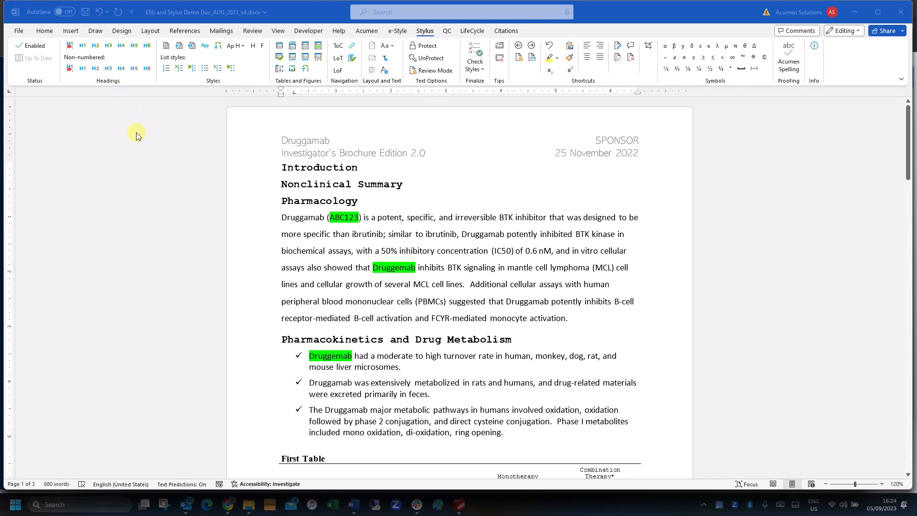
Make Introduction, Nonclinical Summary and Pharmacology numbered H1, H2 and H3 headings
{"action": "left_click", "coordinate": [284, 167]}
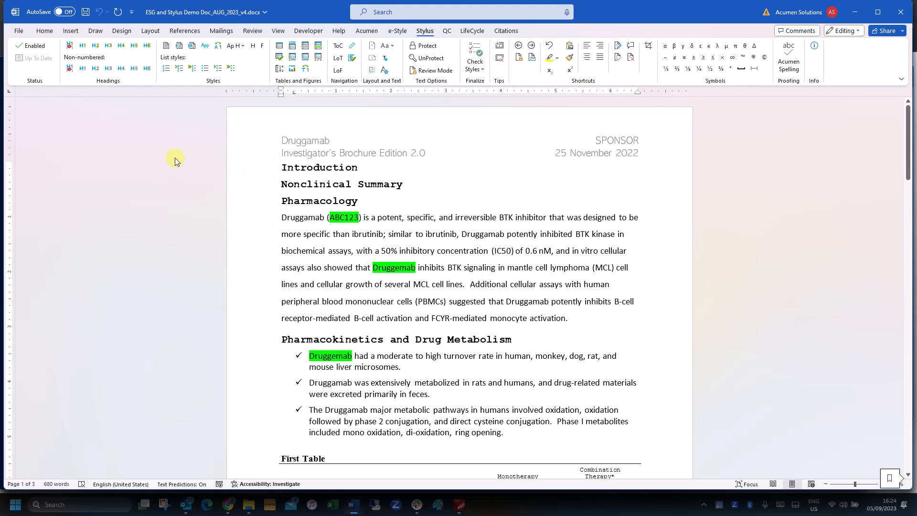
{"action": "left_click", "coordinate": [70, 47]}
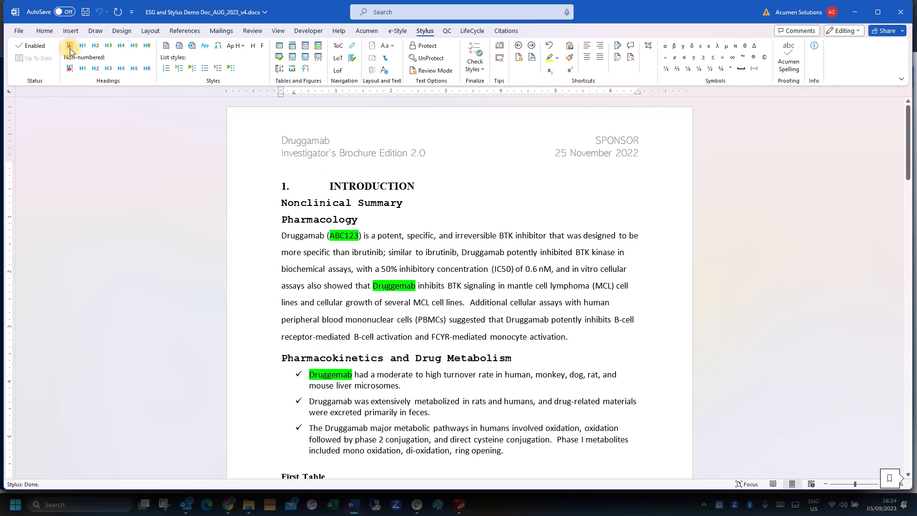
{"action": "left_click", "coordinate": [95, 46]}
{"action": "left_click", "coordinate": [300, 224]}
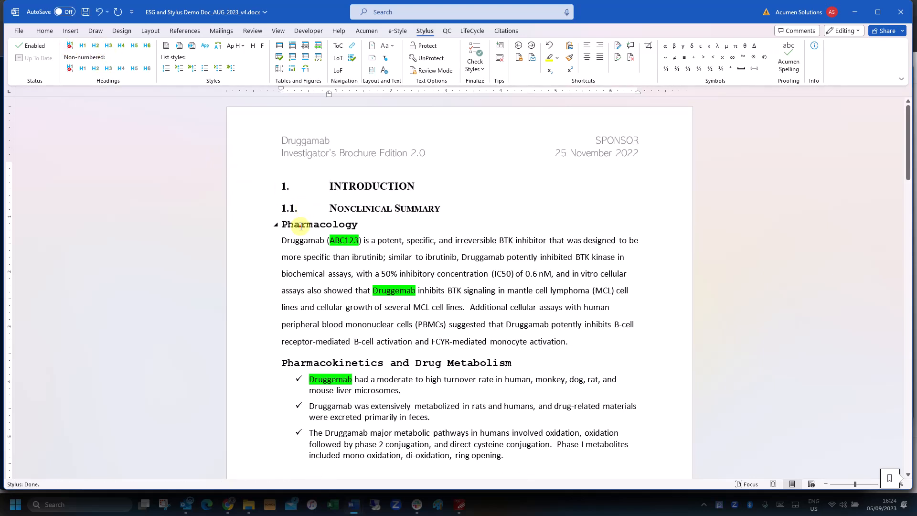
{"action": "left_click", "coordinate": [108, 46]}
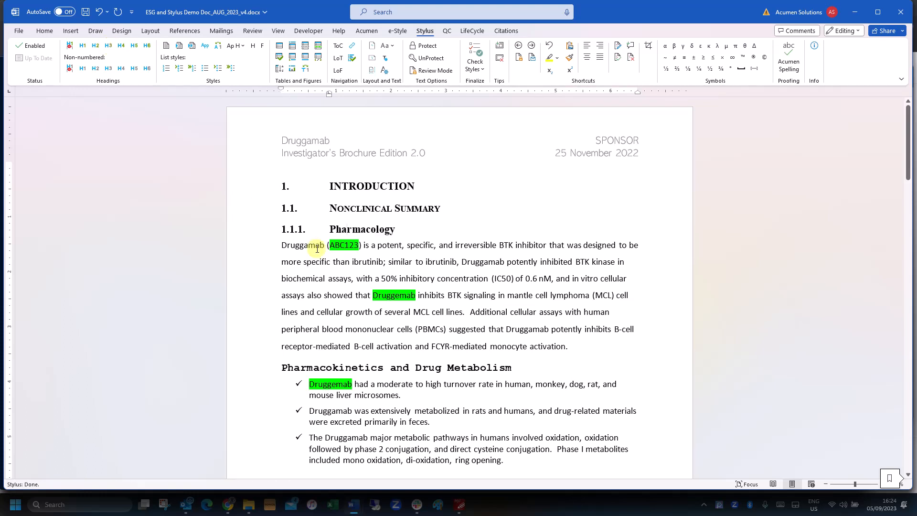
Give the first paragraph body text style, Pharmacokinetics H3, and the checkmark items round bullets
{"action": "left_click", "coordinate": [290, 245]}
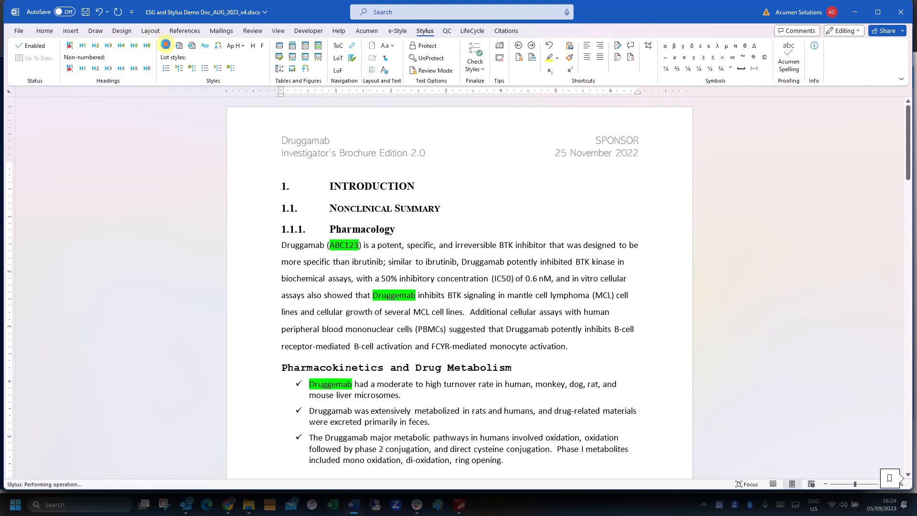
{"action": "left_click", "coordinate": [166, 47]}
{"action": "left_click", "coordinate": [287, 330]}
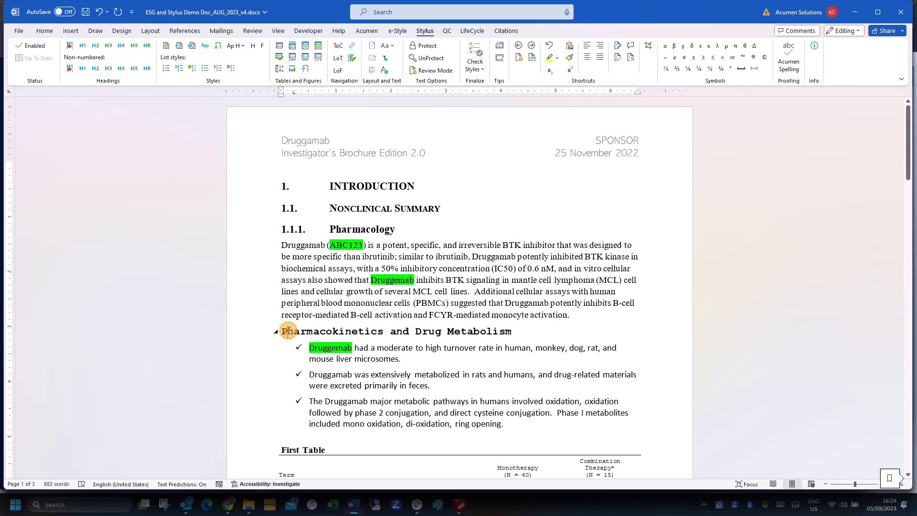
{"action": "left_click", "coordinate": [108, 46]}
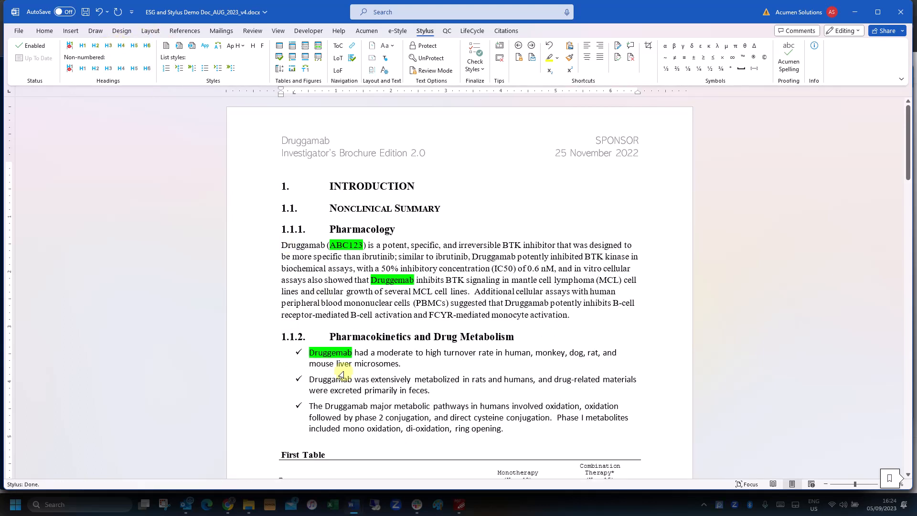
{"action": "left_click_drag", "start_coordinate": [505, 429], "coordinate": [308, 353]}
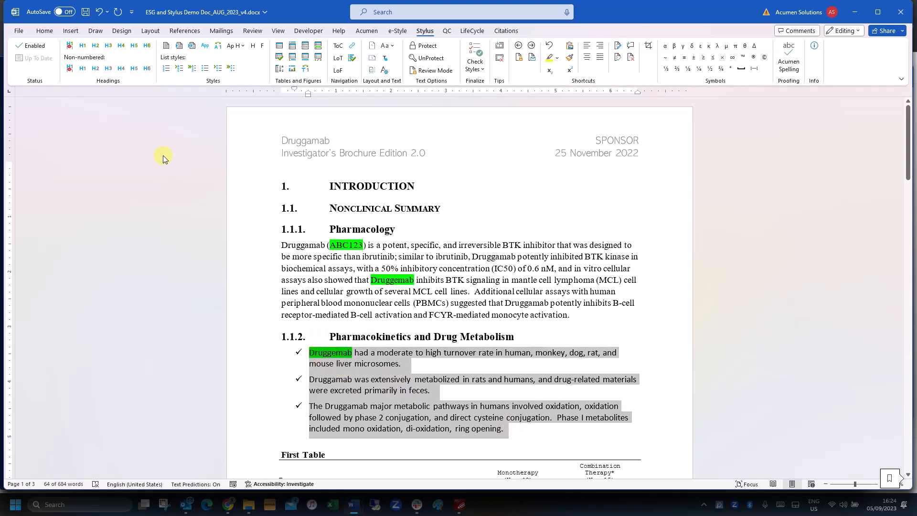
{"action": "left_click", "coordinate": [205, 68]}
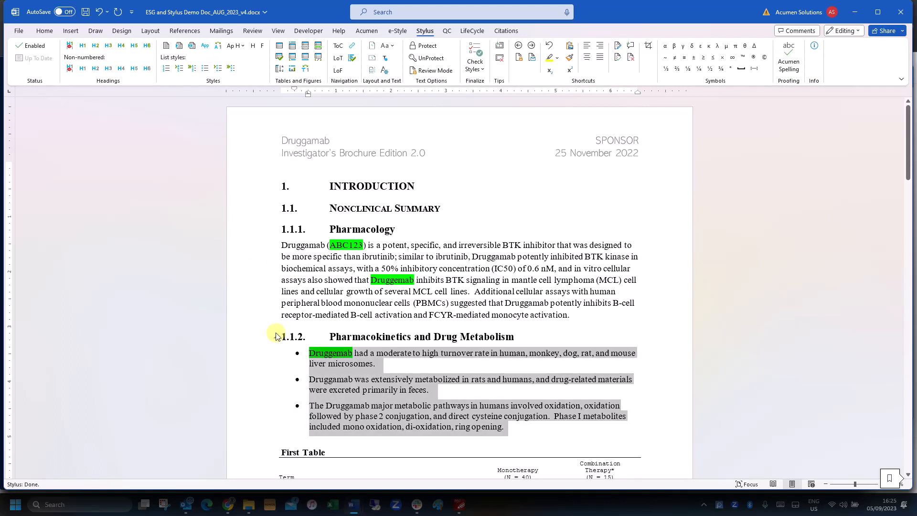
Add an alphabetic appendix heading 'APPENDIX A. APPENDIX' at the document end
{"action": "scroll", "coordinate": [276, 336], "scroll_direction": "down", "scroll_amount": 20}
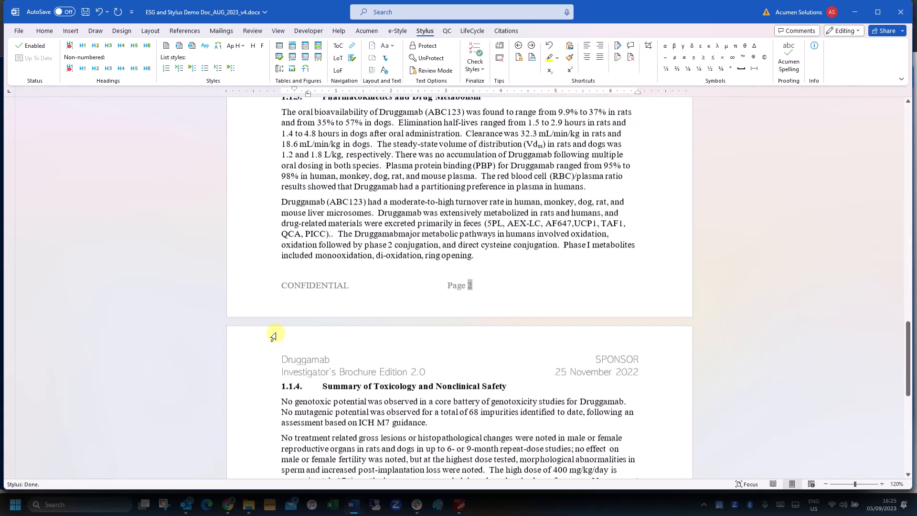
{"action": "scroll", "coordinate": [275, 337], "scroll_direction": "down", "scroll_amount": 1}
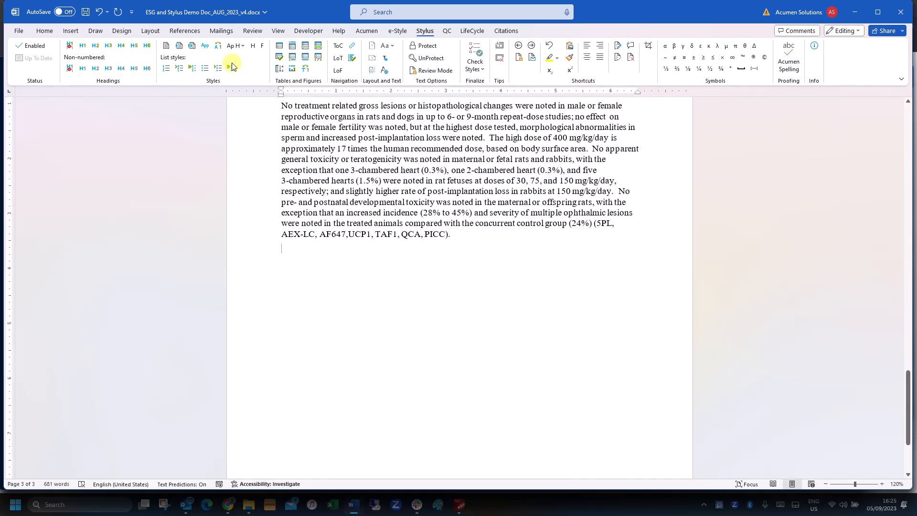
{"action": "left_click", "coordinate": [206, 47]}
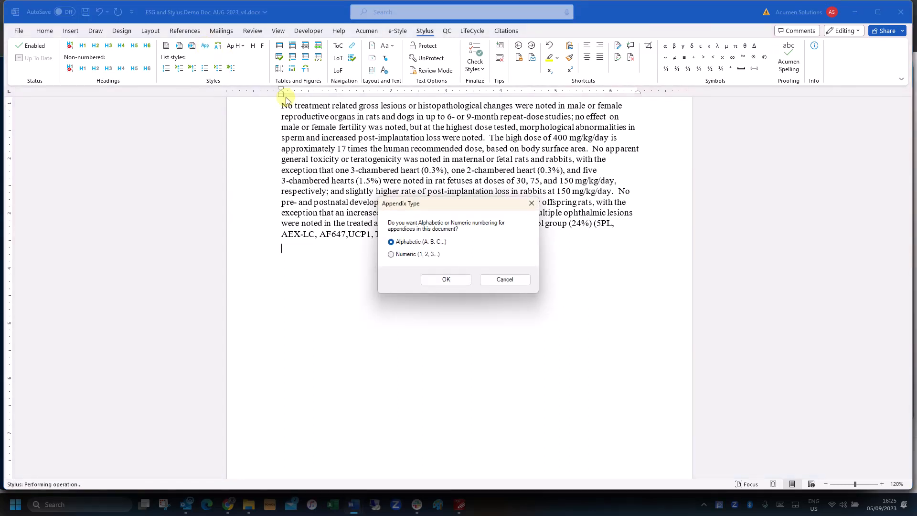
{"action": "left_click", "coordinate": [451, 281]}
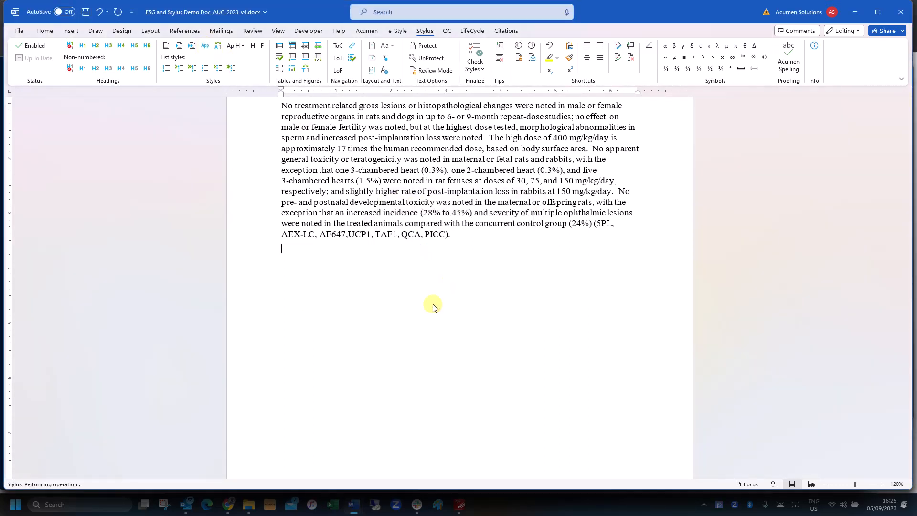
{"action": "type", "text": "APPENDIX A.   APPENDIX"}
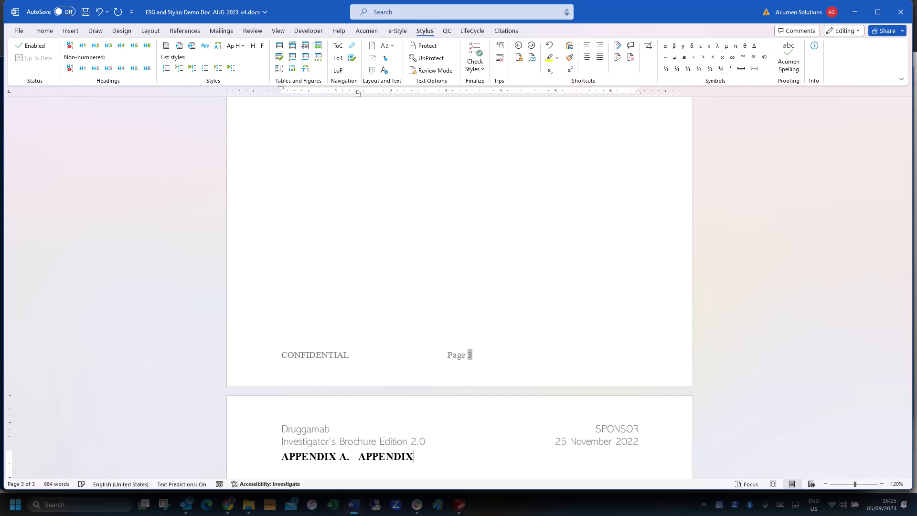
Add the first-level appendix sub-heading 'AA-1. SUB HEADING'
{"action": "left_click", "coordinate": [236, 45]}
{"action": "left_click", "coordinate": [247, 61]}
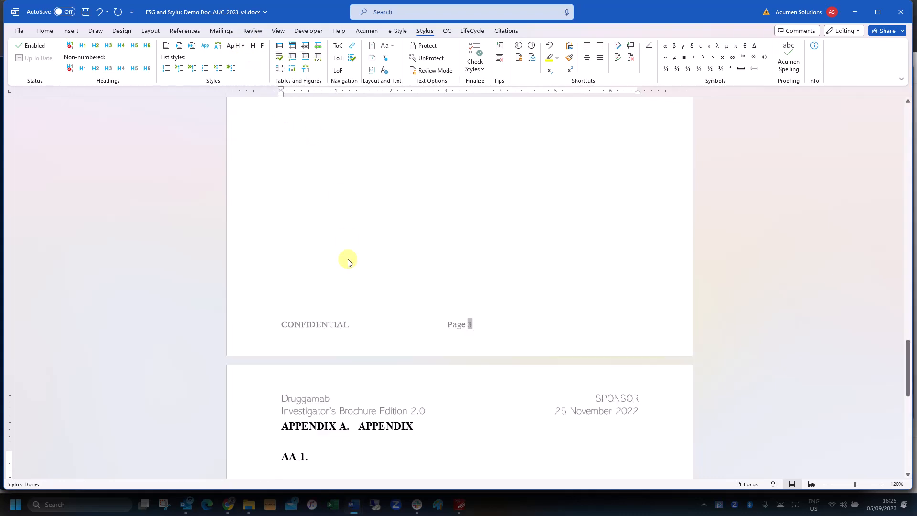
{"action": "type", "text": "SUB HEADING"}
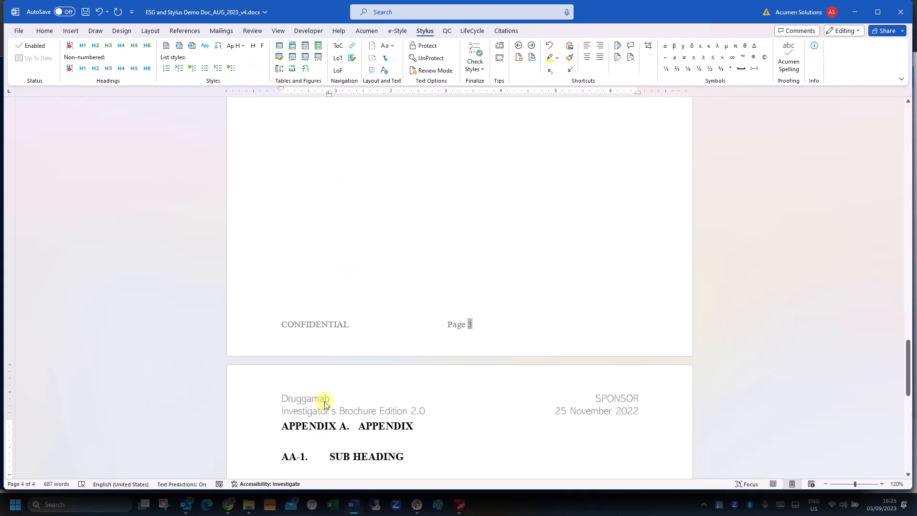
{"action": "left_click", "coordinate": [325, 405]}
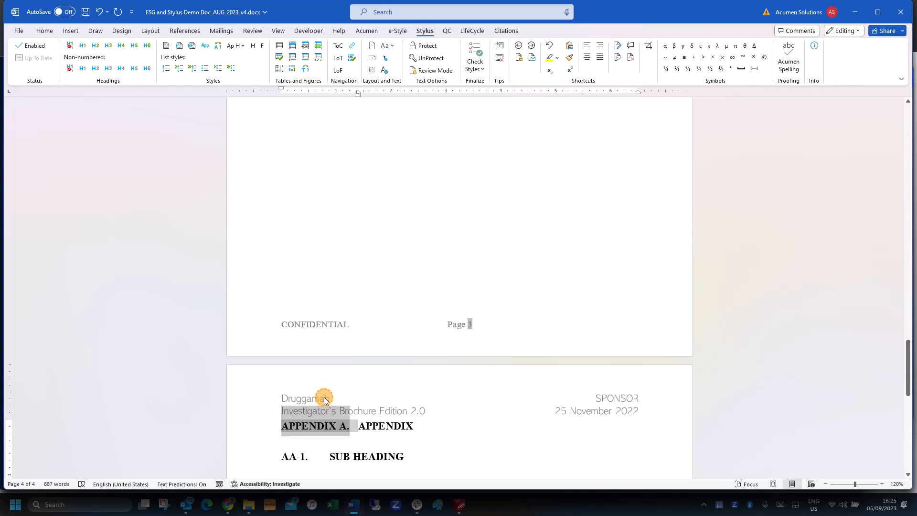
Apply the Stylus header style to all the page header lines
{"action": "double_click", "coordinate": [377, 409]}
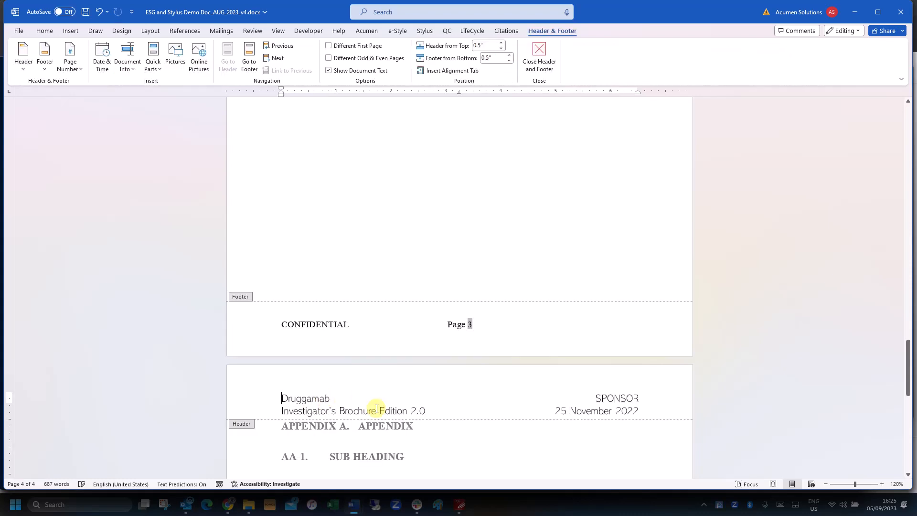
{"action": "key", "text": "ctrl+a"}
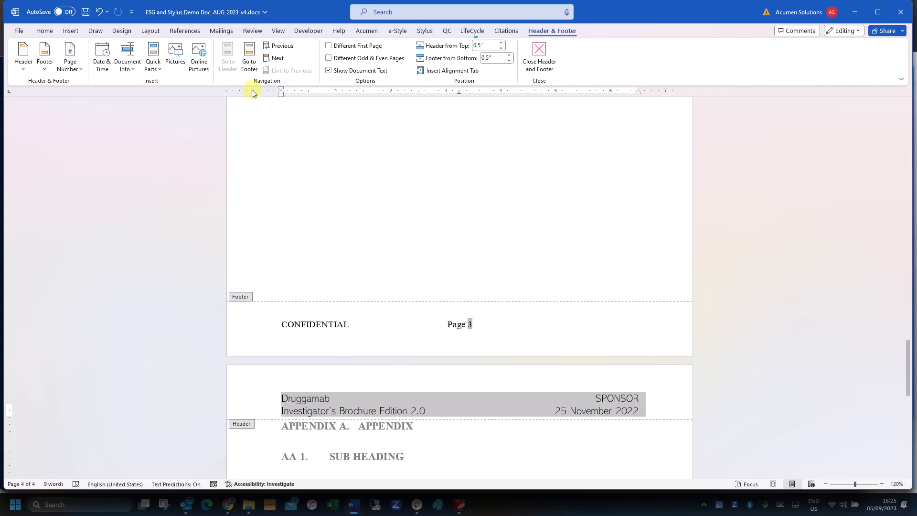
{"action": "left_click", "coordinate": [426, 33]}
{"action": "left_click", "coordinate": [252, 46]}
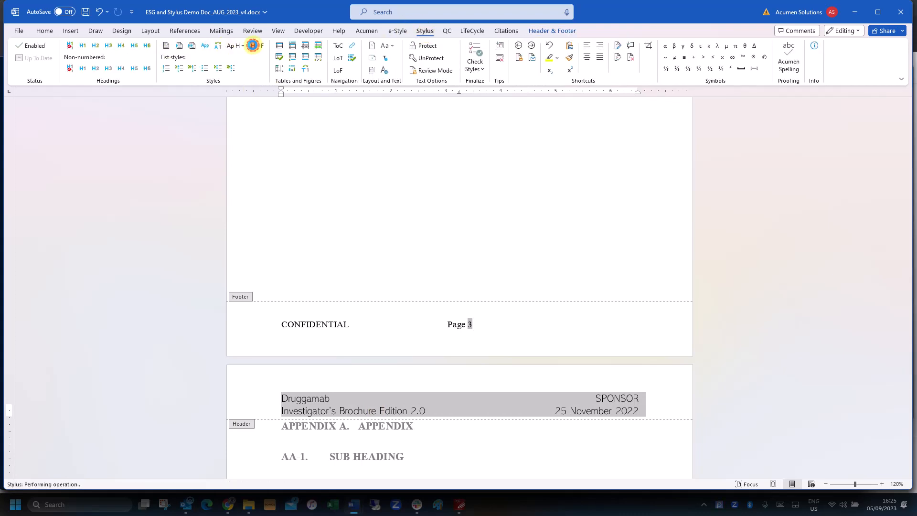
Apply the Stylus footer style to the CONFIDENTIAL footer line
{"action": "triple_click", "coordinate": [330, 330]}
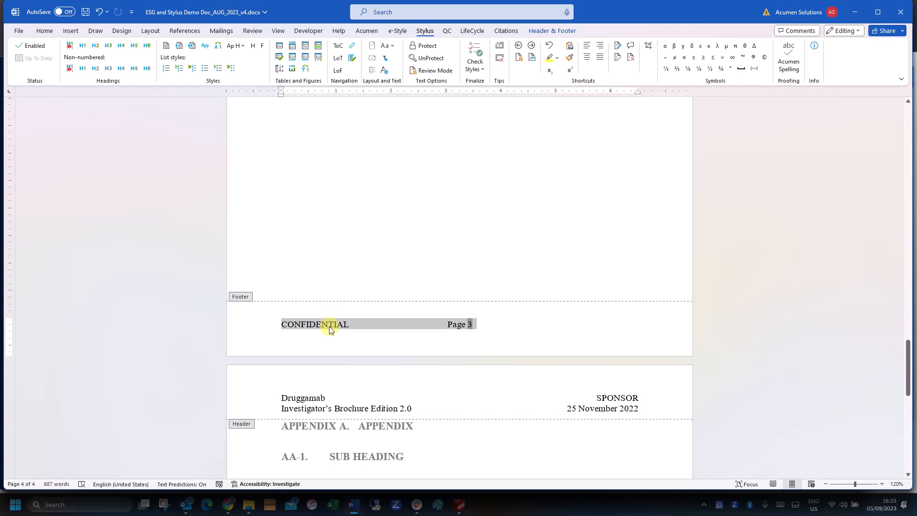
{"action": "left_click", "coordinate": [260, 45]}
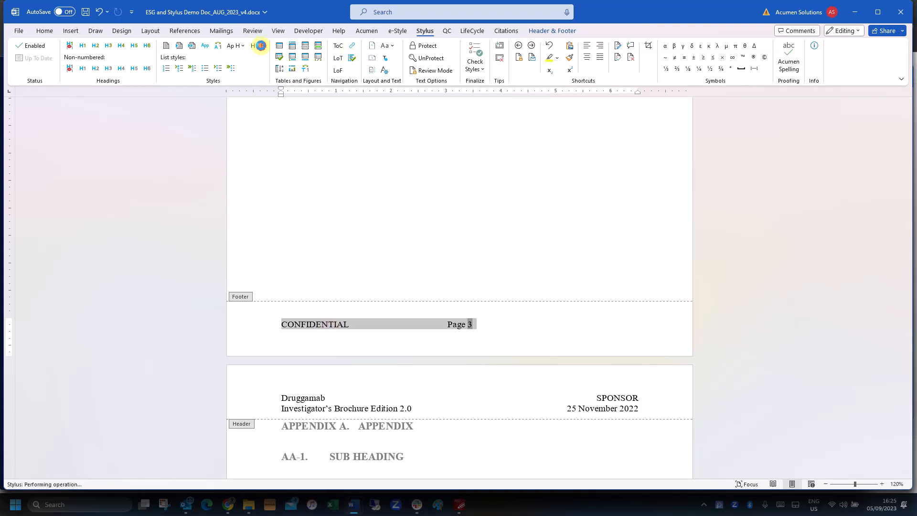
{"action": "scroll", "coordinate": [328, 238], "scroll_direction": "up", "scroll_amount": 9}
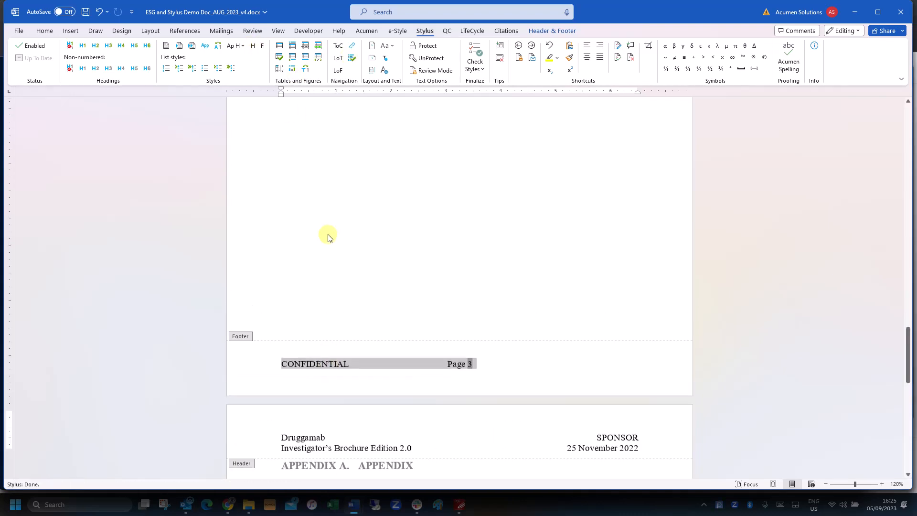
{"action": "scroll", "coordinate": [328, 237], "scroll_direction": "up", "scroll_amount": 12}
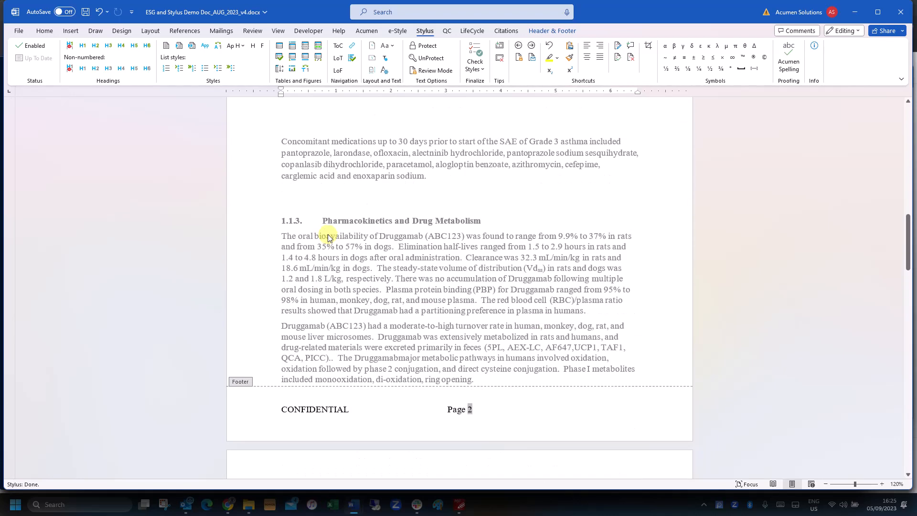
Insert a four-row formatted table titled 'Demo' above First Table, separated by a blank line
{"action": "scroll", "coordinate": [328, 237], "scroll_direction": "up", "scroll_amount": 5}
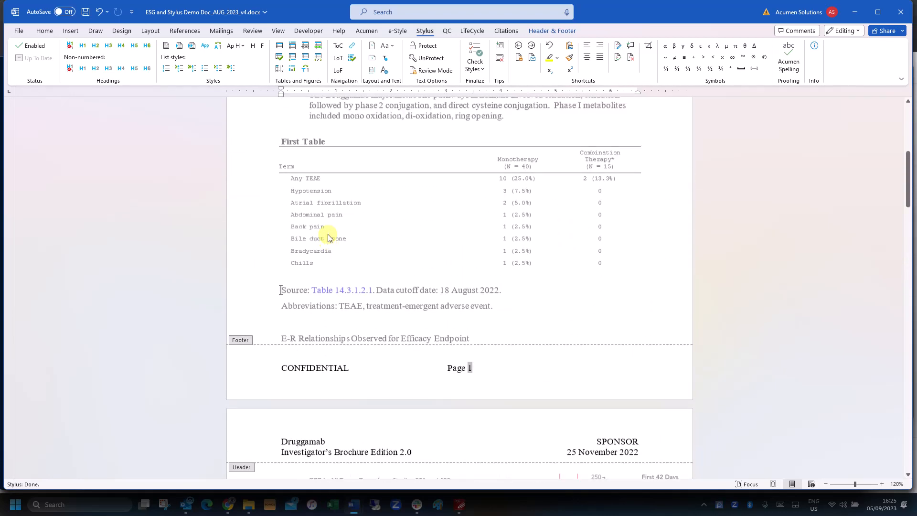
{"action": "left_click", "coordinate": [286, 258]}
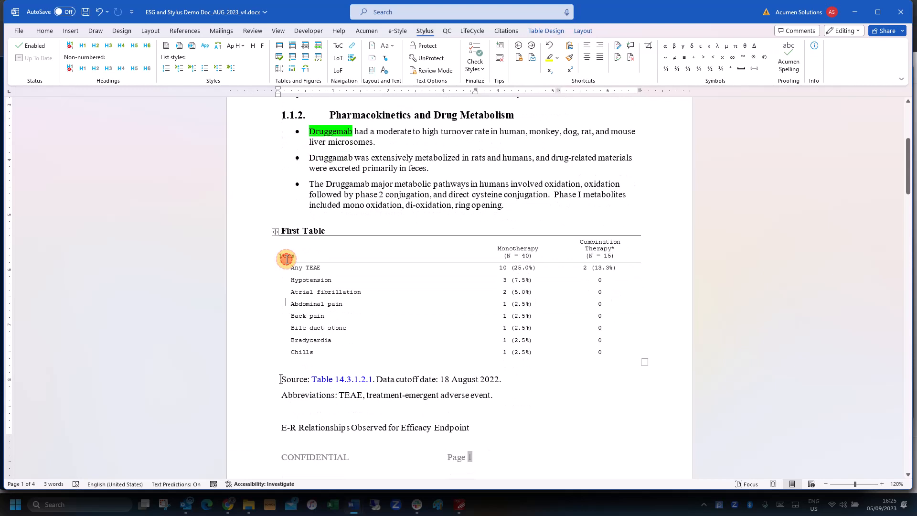
{"action": "left_click", "coordinate": [282, 225]}
{"action": "key", "text": "Return"}
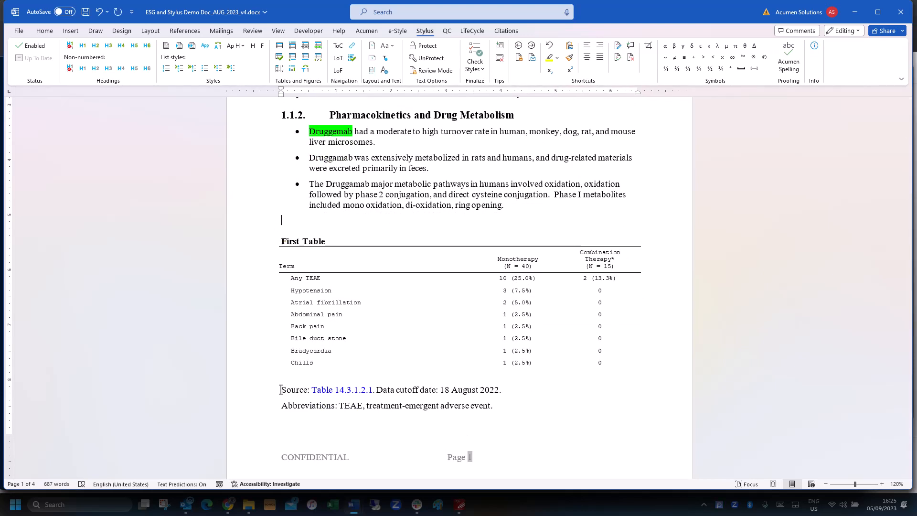
{"action": "left_click", "coordinate": [280, 46]}
{"action": "type", "text": "Demo"}
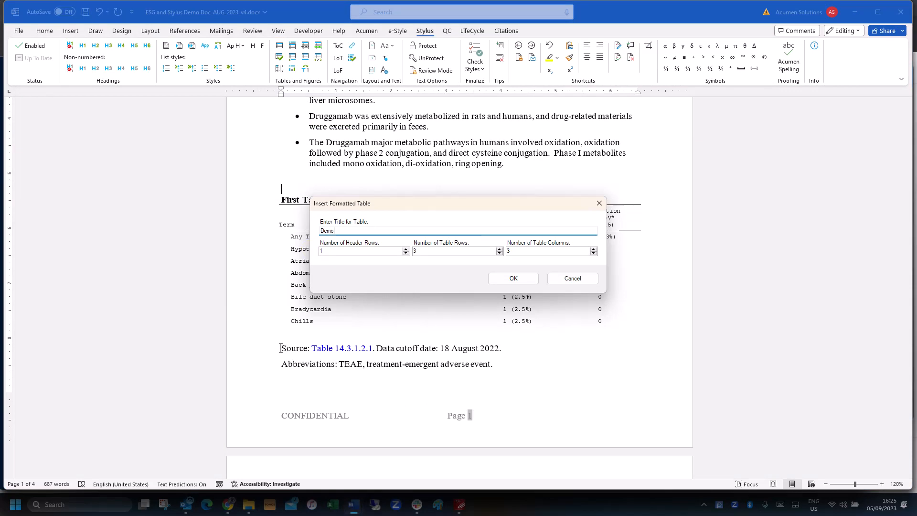
{"action": "left_click", "coordinate": [499, 249]}
{"action": "left_click", "coordinate": [510, 278]}
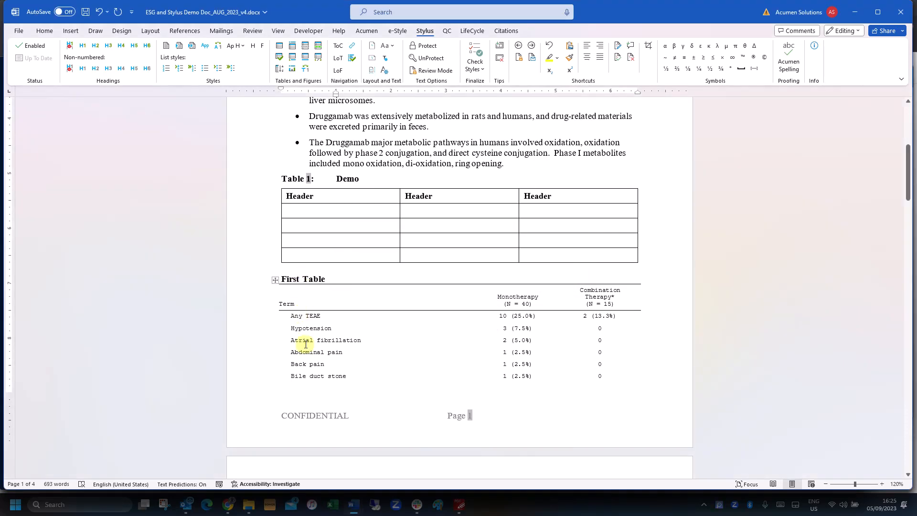
{"action": "left_click", "coordinate": [284, 270]}
{"action": "key", "text": "Return"}
{"action": "key", "text": "Return"}
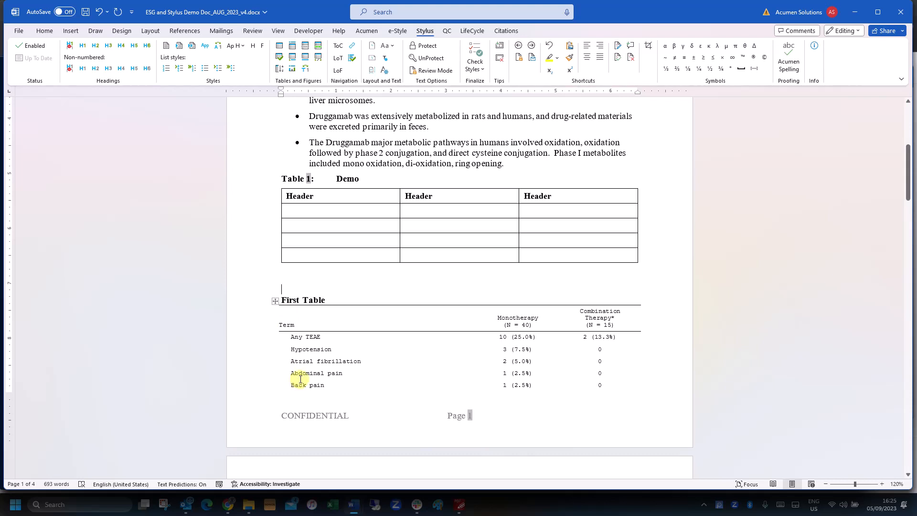
Reformat First Table as a bordered grid in the standard Stylus table style
{"action": "left_click", "coordinate": [292, 363]}
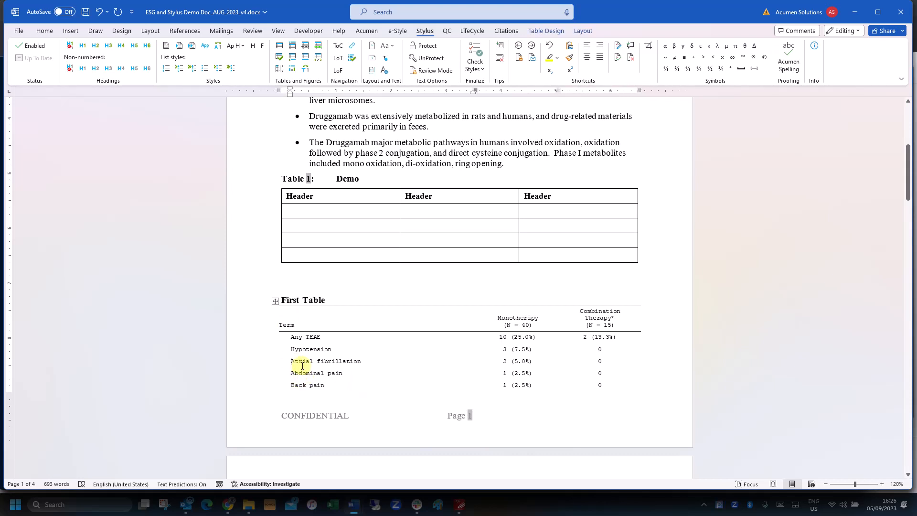
{"action": "left_click", "coordinate": [279, 58]}
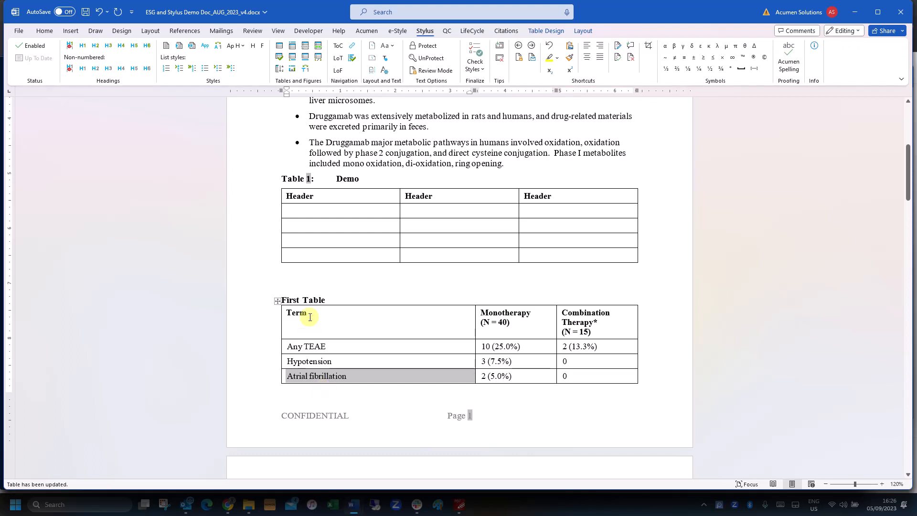
Turn the First Table title into the caption 'Table 2: First Table'
{"action": "left_click", "coordinate": [295, 299]}
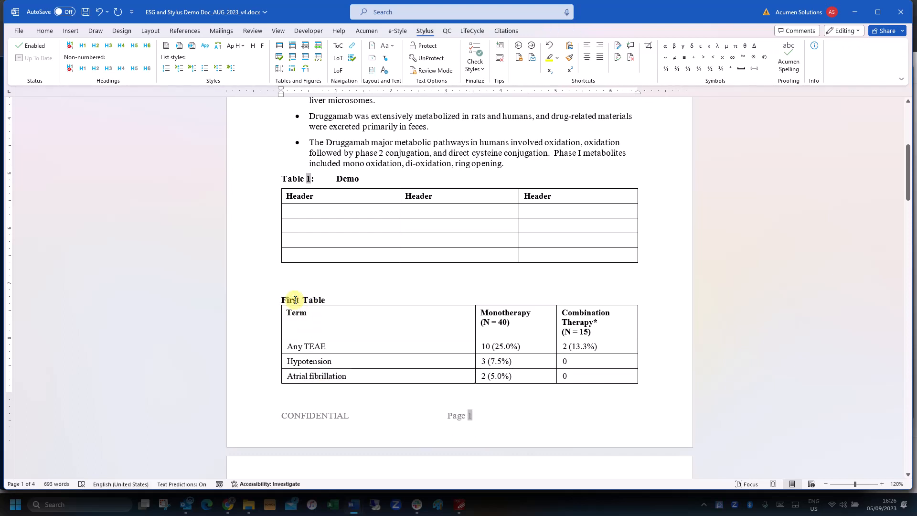
{"action": "left_click", "coordinate": [292, 46]}
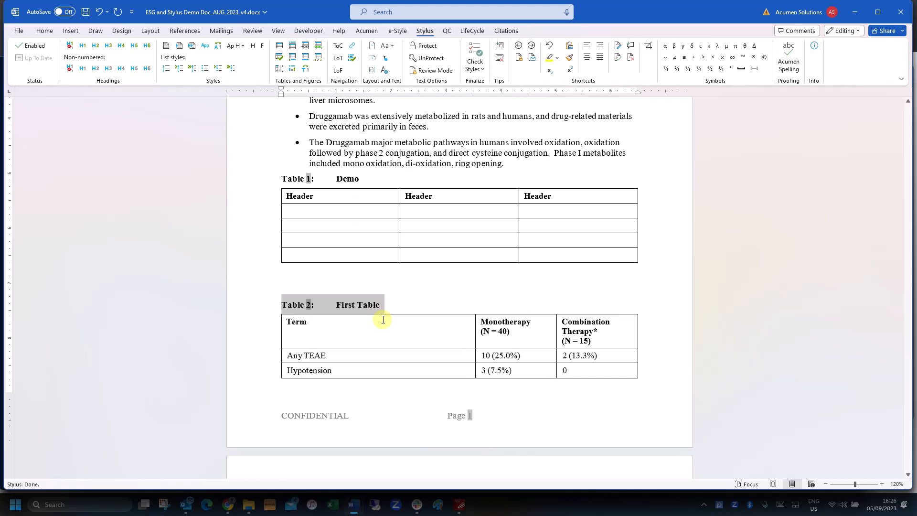
{"action": "scroll", "coordinate": [383, 320], "scroll_direction": "down", "scroll_amount": 10}
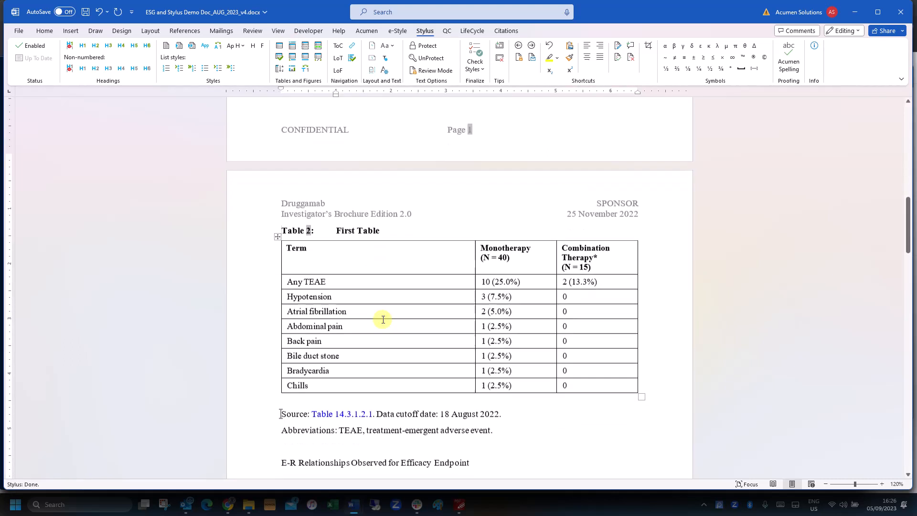
Format the Source and Abbreviations lines as smaller single-spaced table notes
{"action": "left_click_drag", "start_coordinate": [495, 362], "coordinate": [284, 346]}
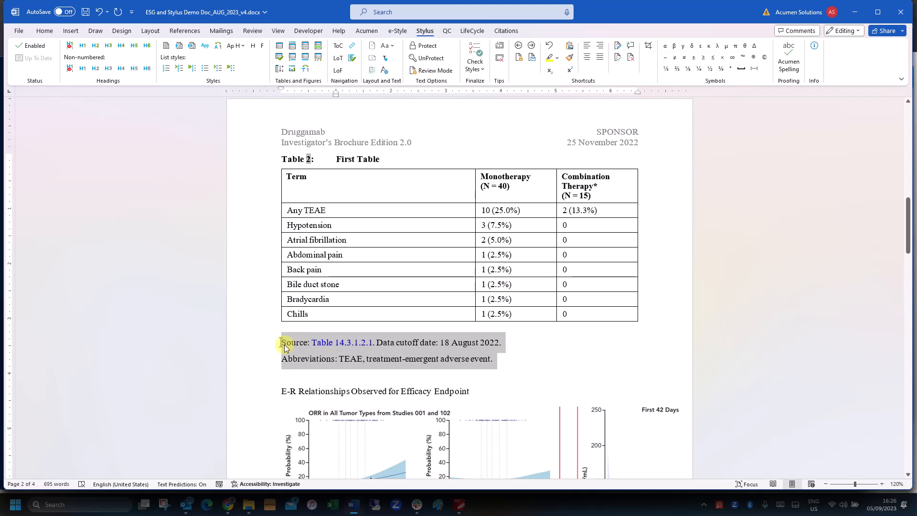
{"action": "left_click", "coordinate": [306, 61]}
{"action": "scroll", "coordinate": [377, 287], "scroll_direction": "up", "scroll_amount": 2}
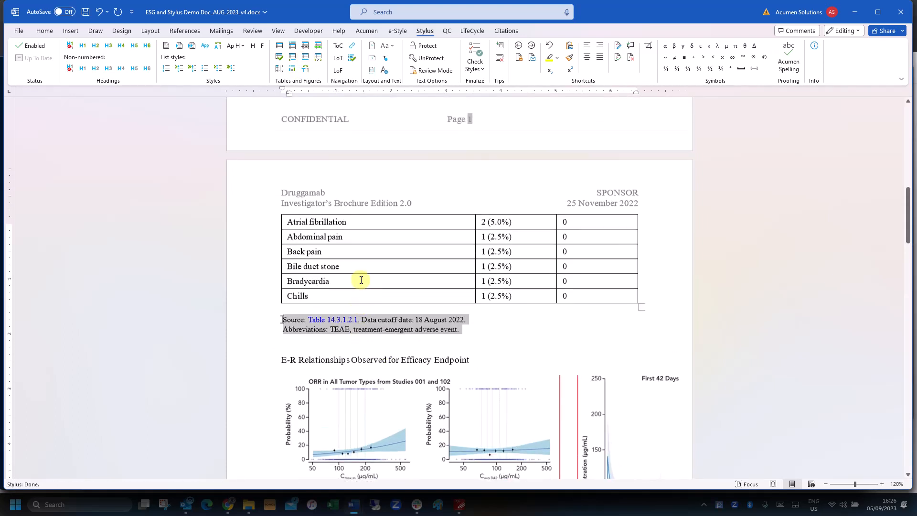
{"action": "scroll", "coordinate": [361, 279], "scroll_direction": "up", "scroll_amount": 3}
{"action": "left_click", "coordinate": [333, 218]}
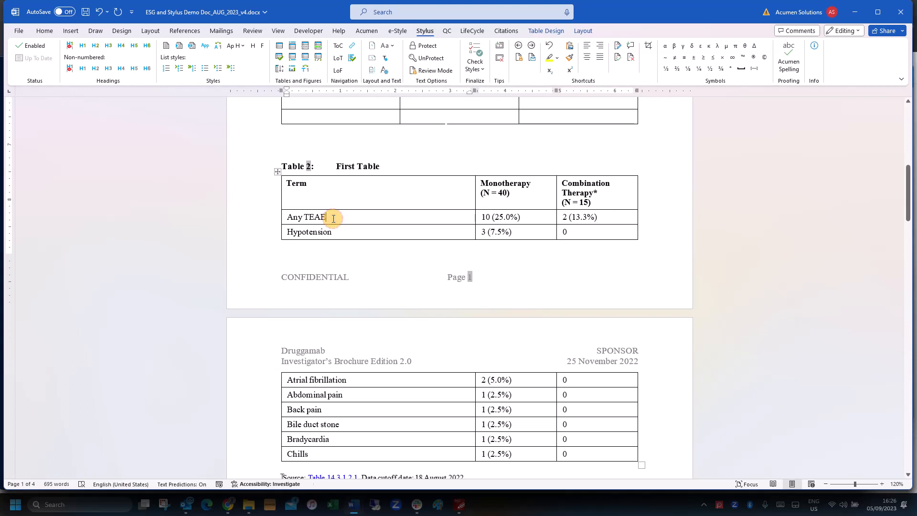
Add table footnote 'Demo' after Any TEAE and reuse its marker after Hypotension
{"action": "left_click", "coordinate": [293, 58]}
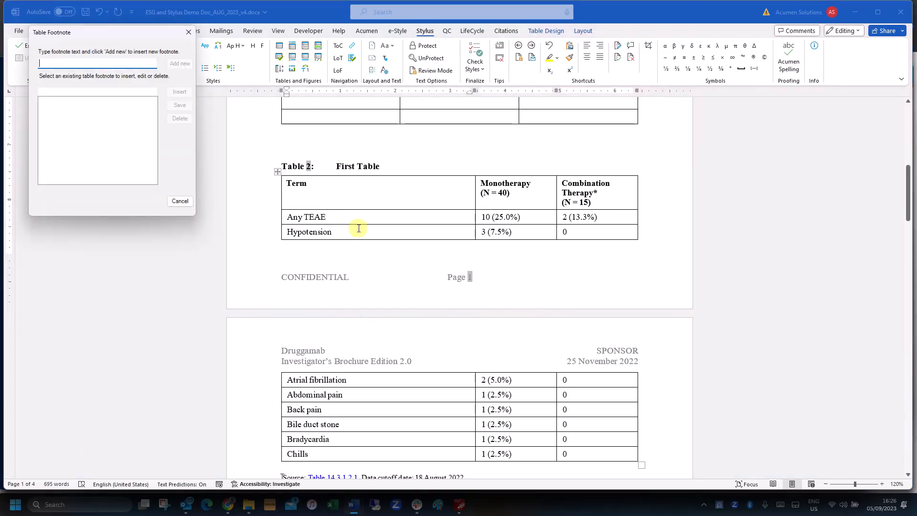
{"action": "type", "text": "Demo"}
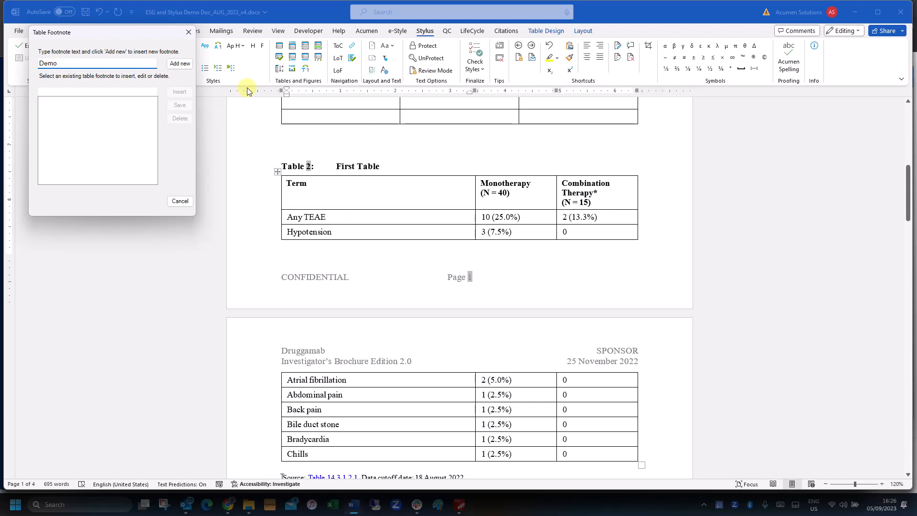
{"action": "left_click", "coordinate": [185, 66]}
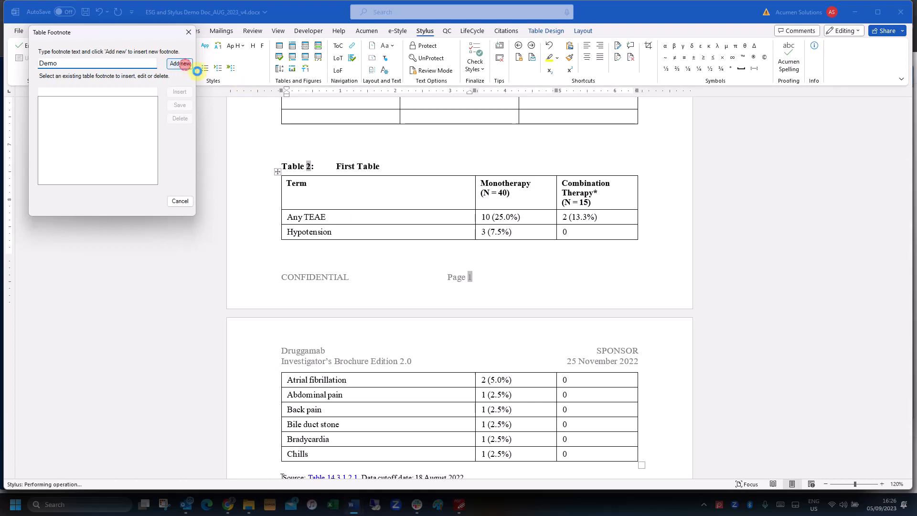
{"action": "left_click", "coordinate": [334, 233]}
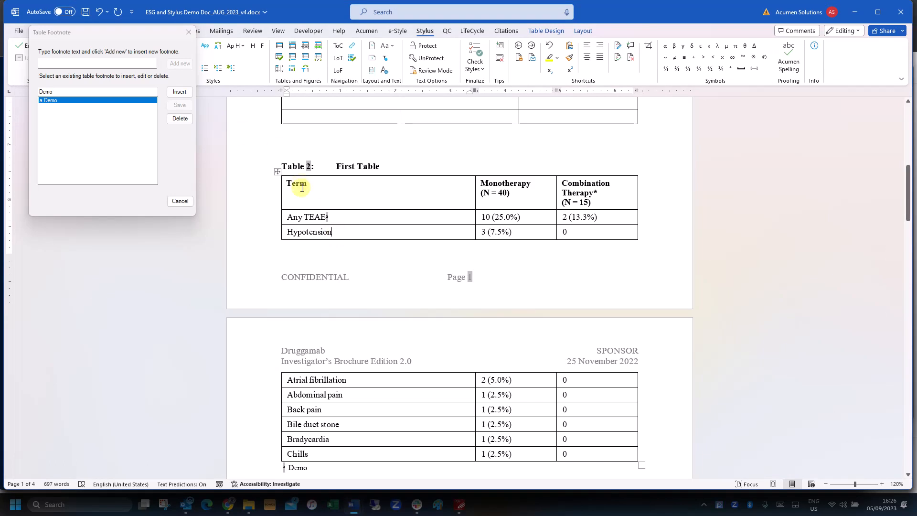
{"action": "left_click", "coordinate": [184, 93]}
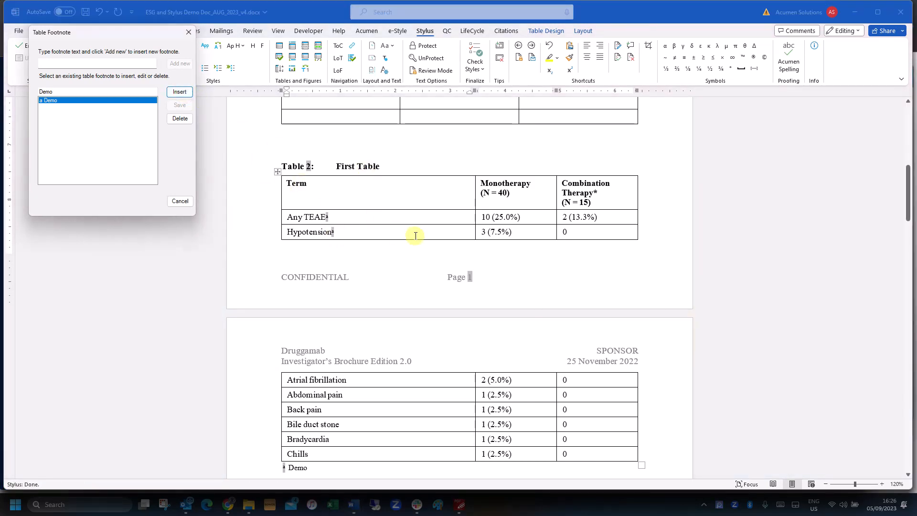
Add a second table footnote 'Demo2' after the Term heading
{"action": "left_click", "coordinate": [321, 183]}
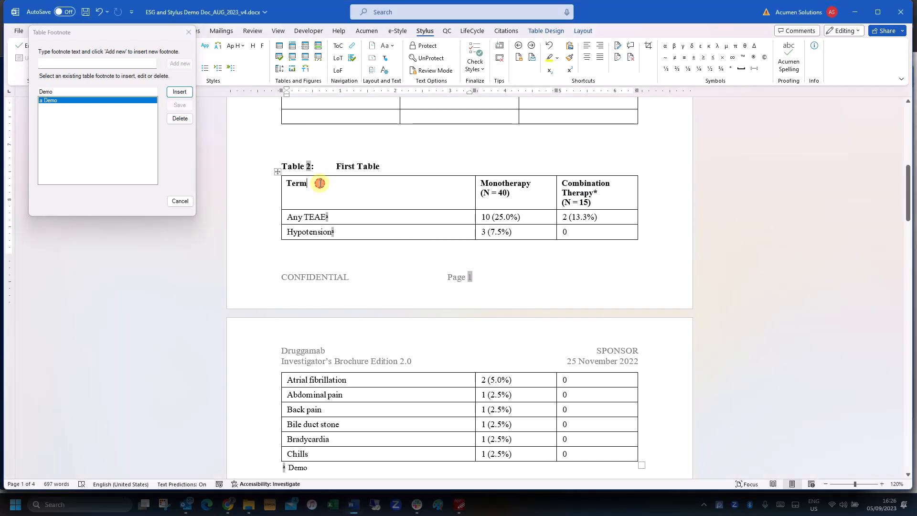
{"action": "left_click", "coordinate": [68, 62]}
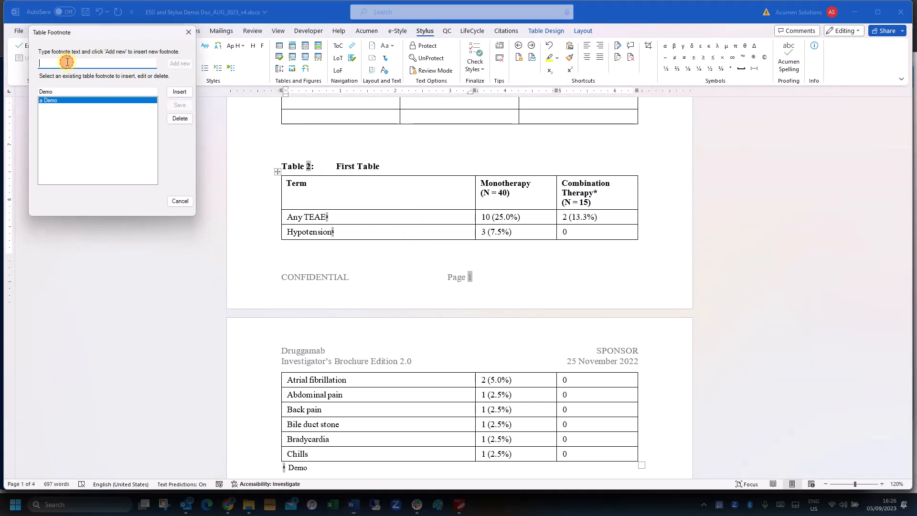
{"action": "type", "text": "Demo"}
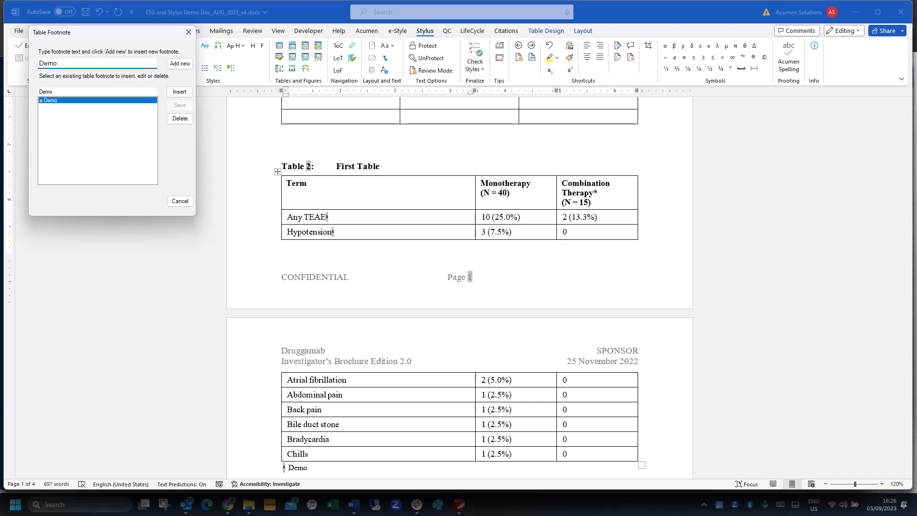
{"action": "type", "text": "2"}
{"action": "left_click", "coordinate": [179, 63]}
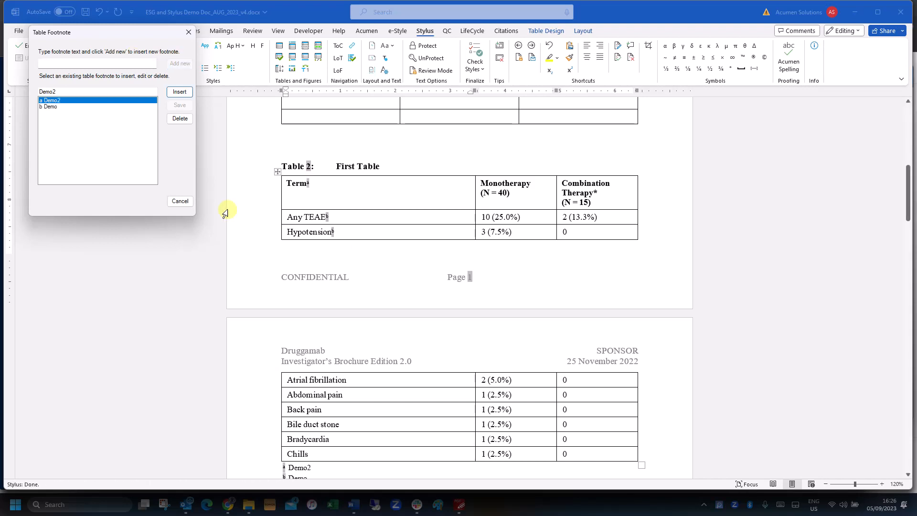
{"action": "left_click", "coordinate": [188, 202]}
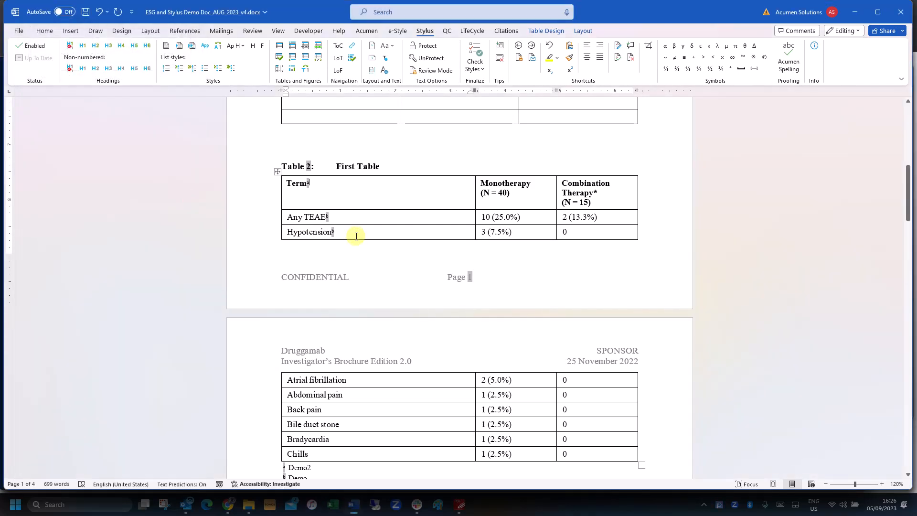
{"action": "scroll", "coordinate": [356, 234], "scroll_direction": "up", "scroll_amount": 8}
Insert a table of contents, List of Tables and List of Figures above INTRODUCTION
{"action": "left_click", "coordinate": [321, 187]}
{"action": "key", "text": "Return"}
{"action": "key", "text": "Up"}
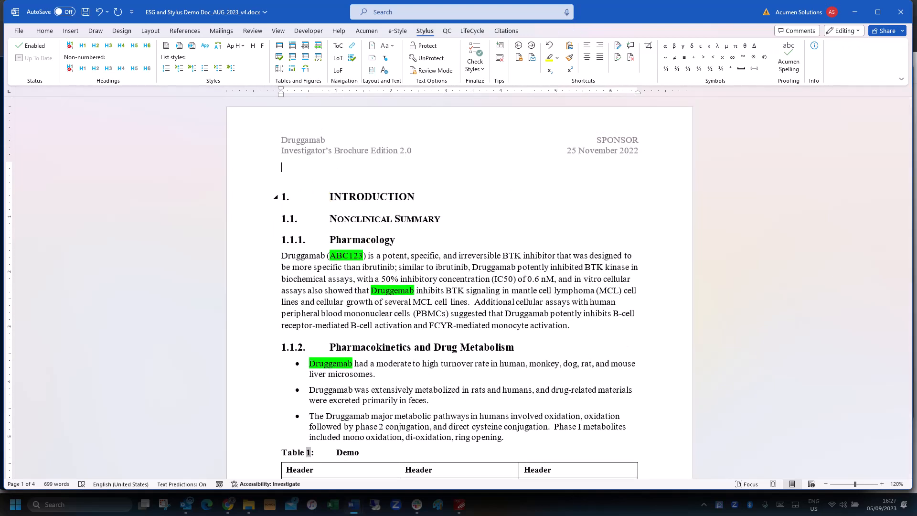
{"action": "left_click", "coordinate": [337, 46]}
{"action": "left_click", "coordinate": [340, 59]}
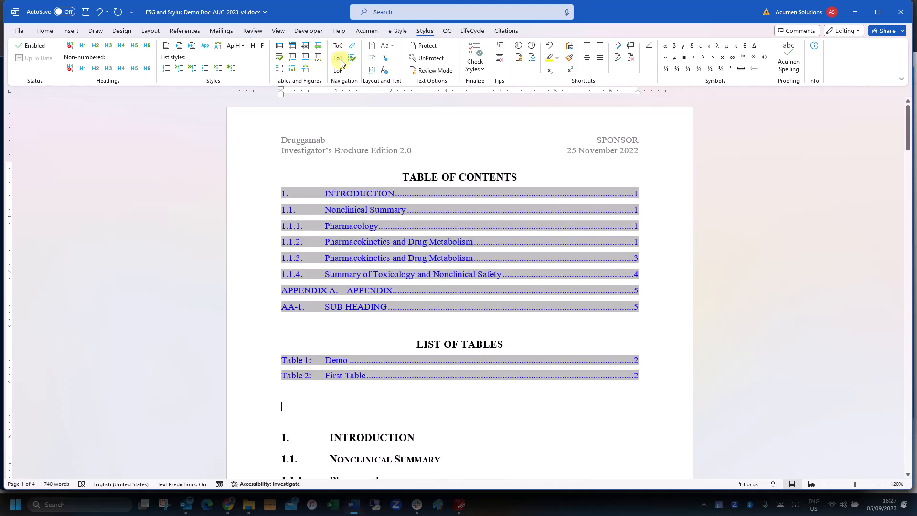
{"action": "left_click", "coordinate": [339, 70]}
{"action": "scroll", "coordinate": [379, 215], "scroll_direction": "down", "scroll_amount": 3}
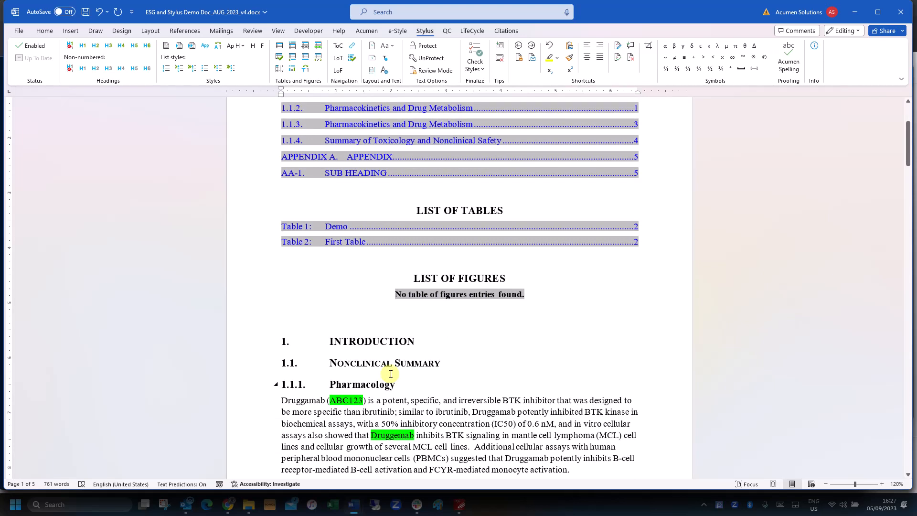
{"action": "scroll", "coordinate": [356, 375], "scroll_direction": "down", "scroll_amount": 2}
{"action": "left_click", "coordinate": [567, 364]}
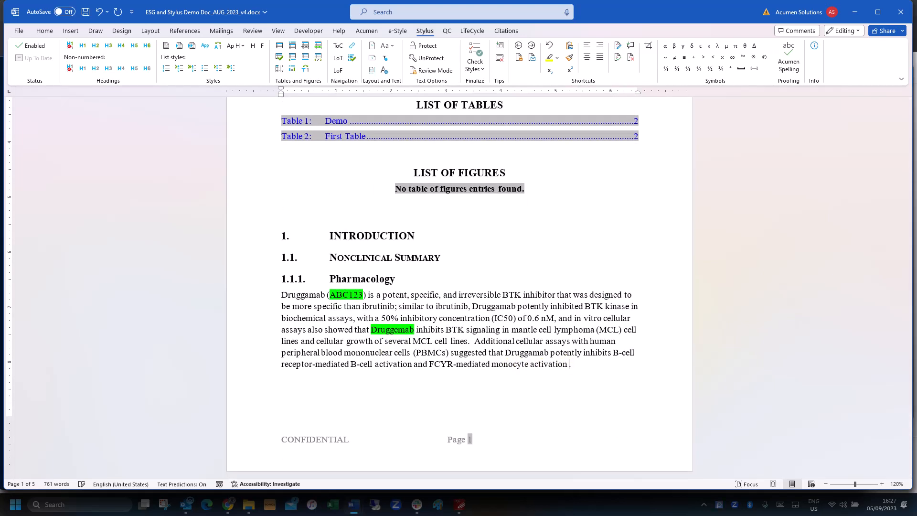
End the Pharmacology paragraph with a number-only cross-reference to Table 1
{"action": "left_click", "coordinate": [353, 49]}
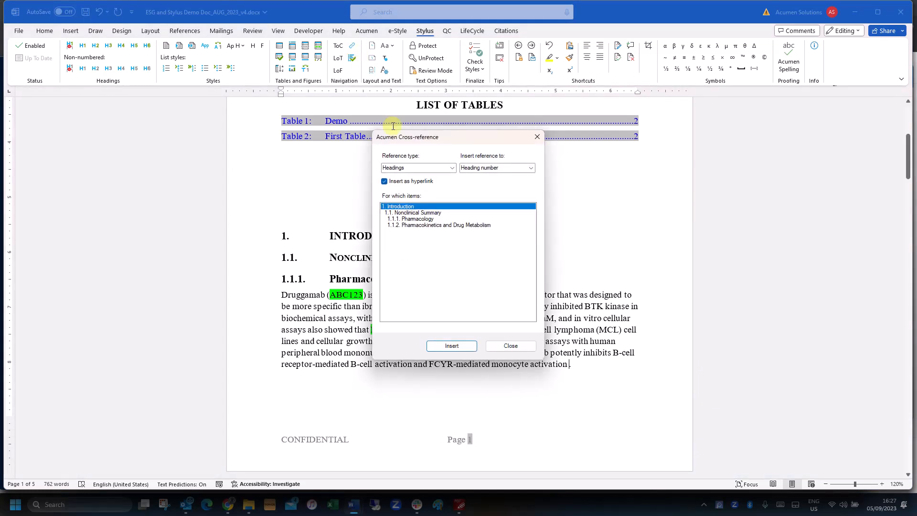
{"action": "left_click", "coordinate": [453, 168]}
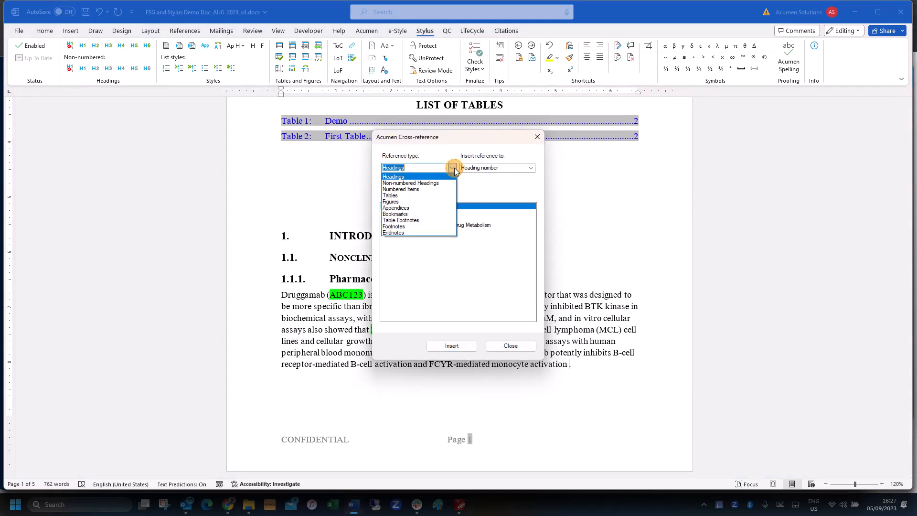
{"action": "left_click", "coordinate": [413, 195]}
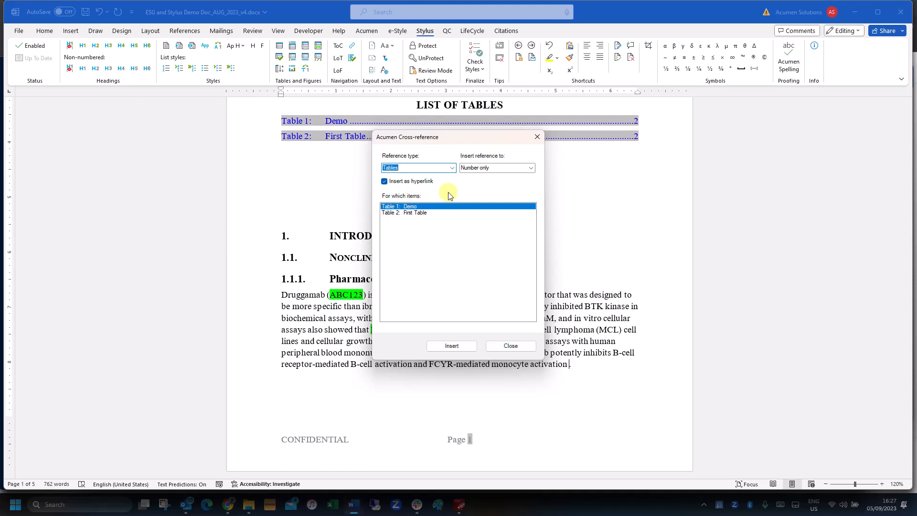
{"action": "left_click", "coordinate": [529, 168]}
{"action": "left_click", "coordinate": [529, 168]}
{"action": "left_click", "coordinate": [451, 345]}
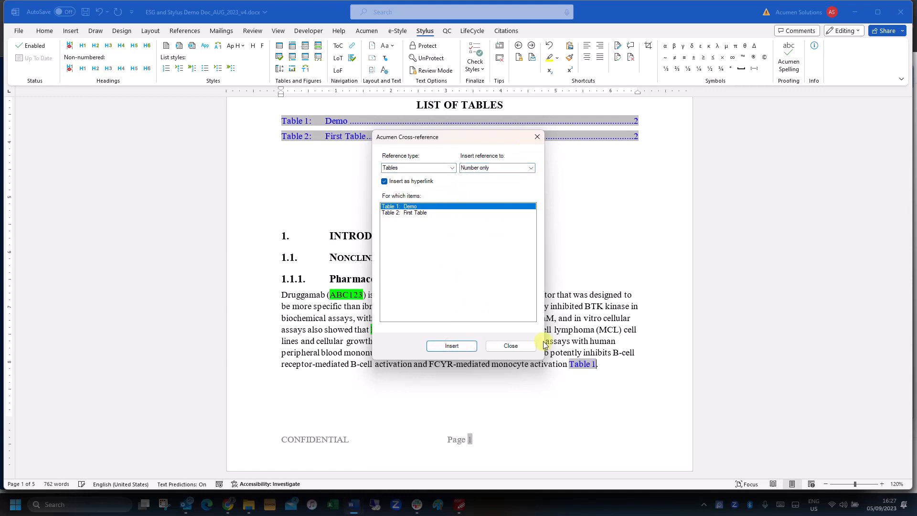
{"action": "left_click", "coordinate": [511, 346]}
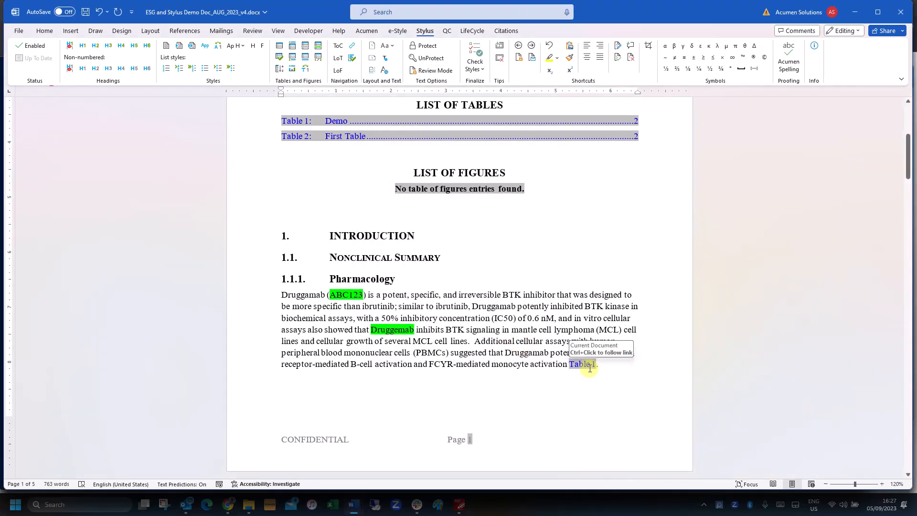
{"action": "scroll", "coordinate": [537, 403], "scroll_direction": "down", "scroll_amount": 1}
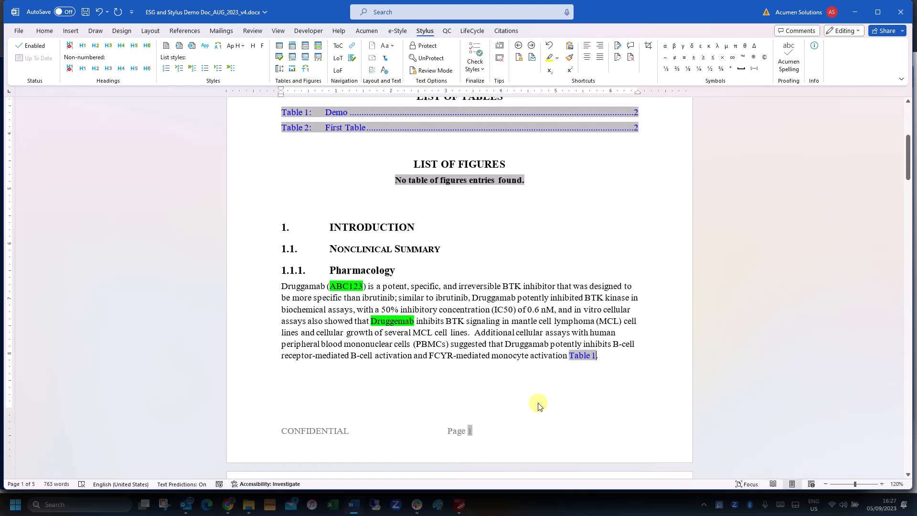
Make 'E-R Relationships Observed for Efficacy Endpoint' the Figure 1 caption
{"action": "scroll", "coordinate": [538, 405], "scroll_direction": "down", "scroll_amount": 3}
{"action": "scroll", "coordinate": [538, 405], "scroll_direction": "down", "scroll_amount": 16}
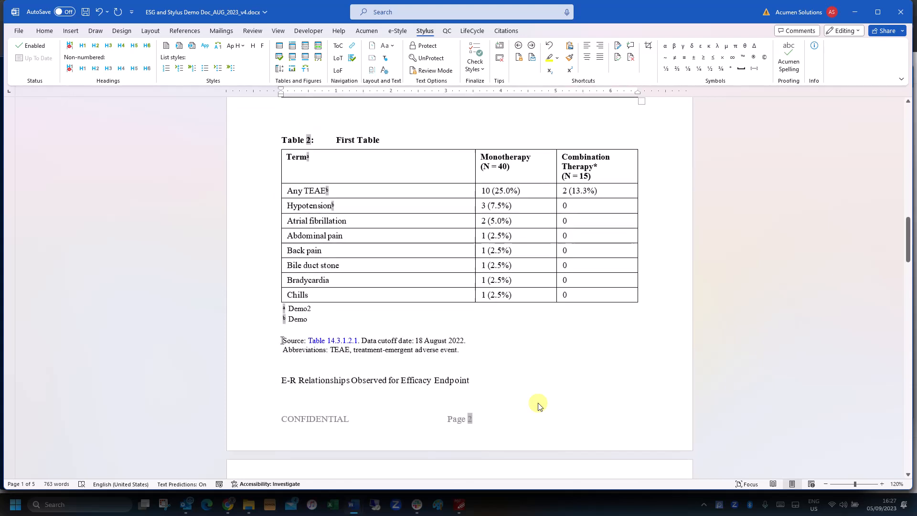
{"action": "scroll", "coordinate": [537, 405], "scroll_direction": "down", "scroll_amount": 2}
{"action": "left_click", "coordinate": [387, 314]}
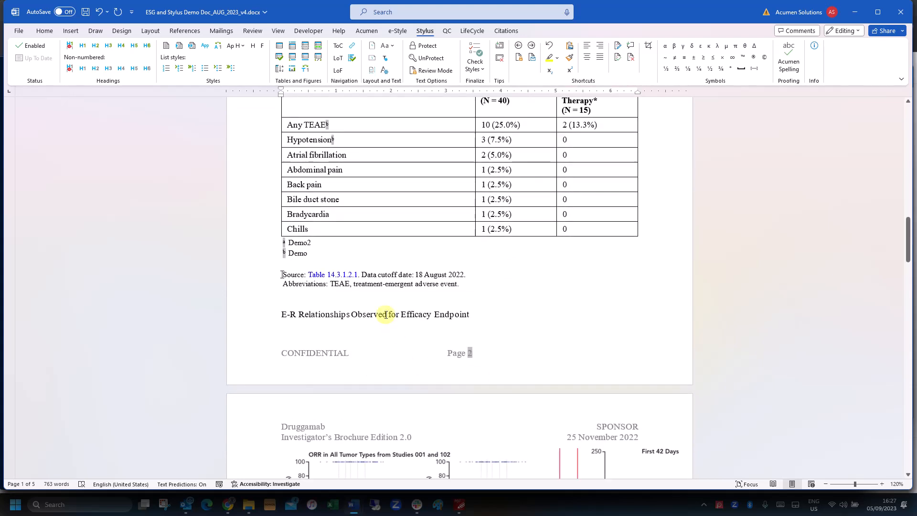
{"action": "left_click", "coordinate": [295, 70]}
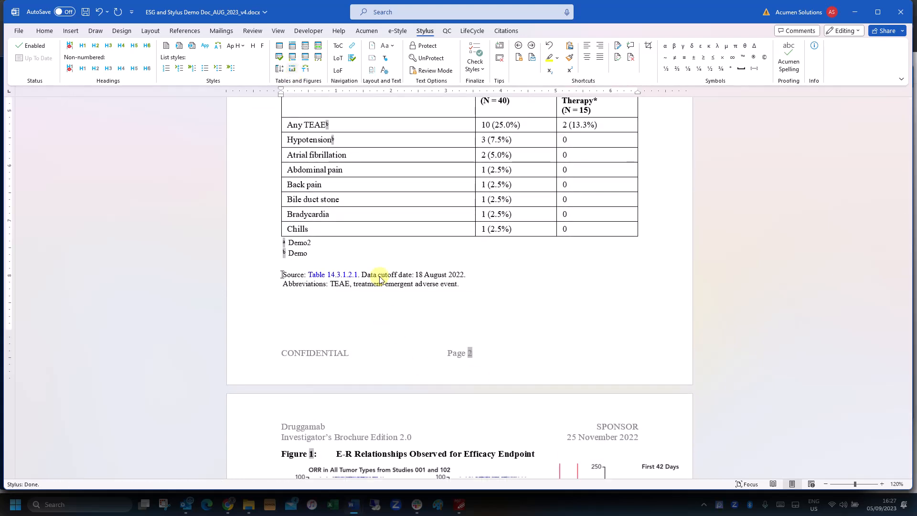
{"action": "scroll", "coordinate": [379, 280], "scroll_direction": "up", "scroll_amount": 20}
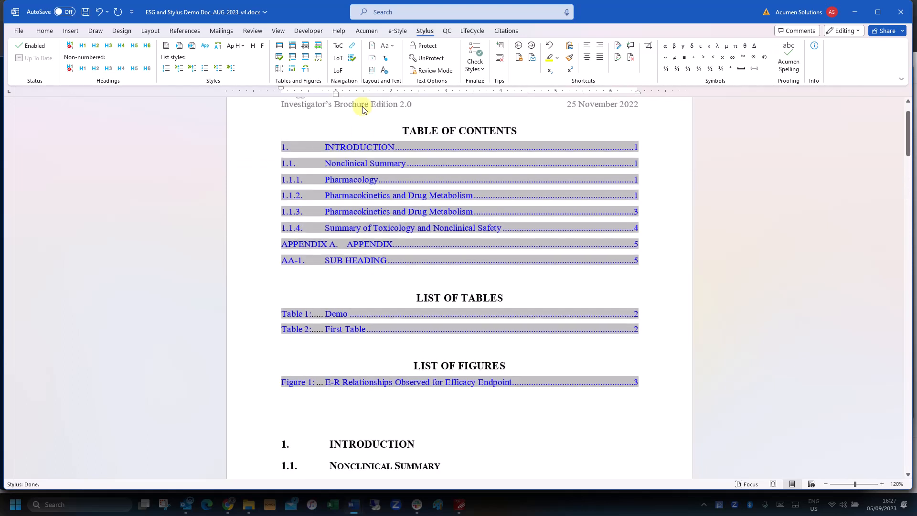
Update all fields so section 1.1.2 shows page 2, then glance at the Change Case options
{"action": "left_click", "coordinate": [426, 315]}
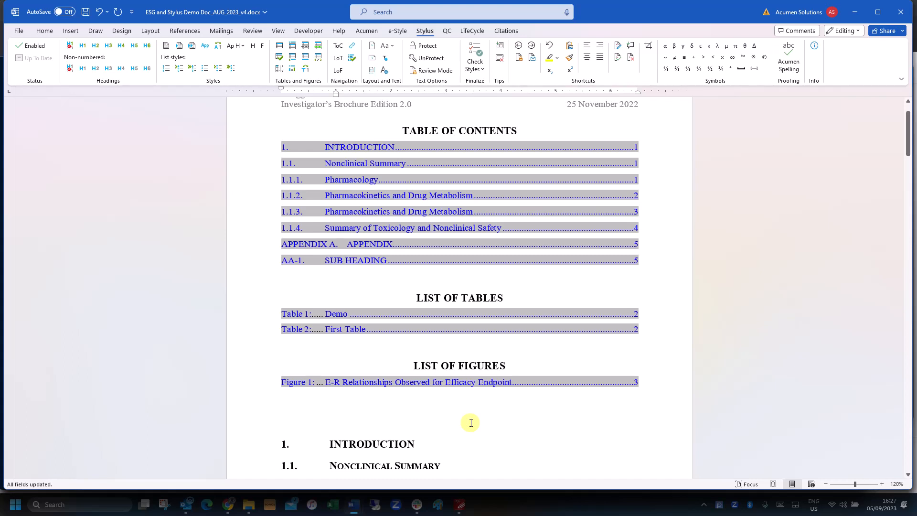
{"action": "left_click", "coordinate": [393, 49]}
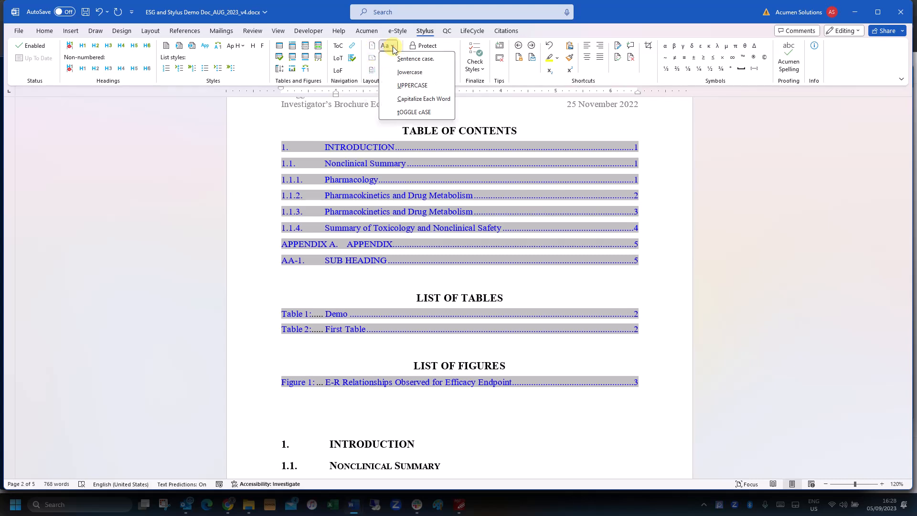
{"action": "left_click", "coordinate": [393, 50]}
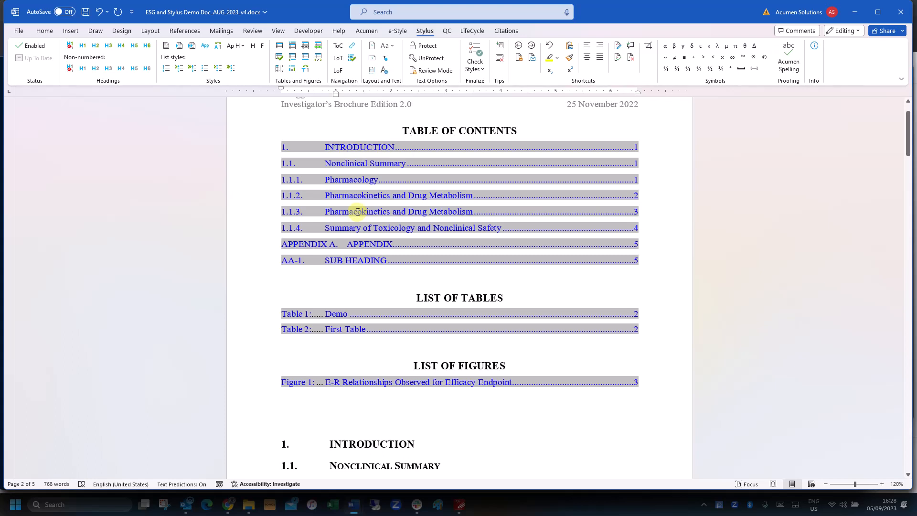
Select the Pharmacology paragraph
{"action": "scroll", "coordinate": [356, 211], "scroll_direction": "down", "scroll_amount": 5}
{"action": "scroll", "coordinate": [357, 212], "scroll_direction": "down", "scroll_amount": 1}
{"action": "left_click_drag", "start_coordinate": [604, 291], "coordinate": [286, 223]}
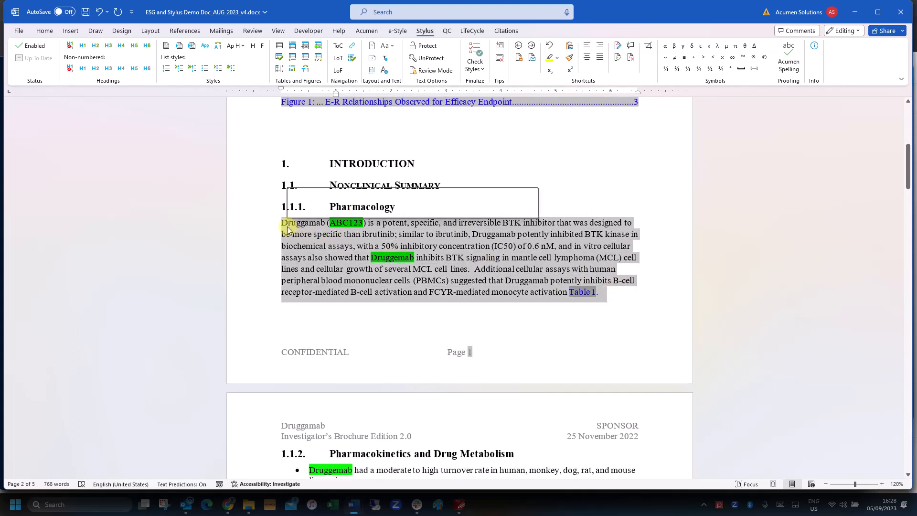
Protect the Pharmacology paragraph, confirm Backspace can't edit it, then unprotect it
{"action": "left_click", "coordinate": [421, 48]}
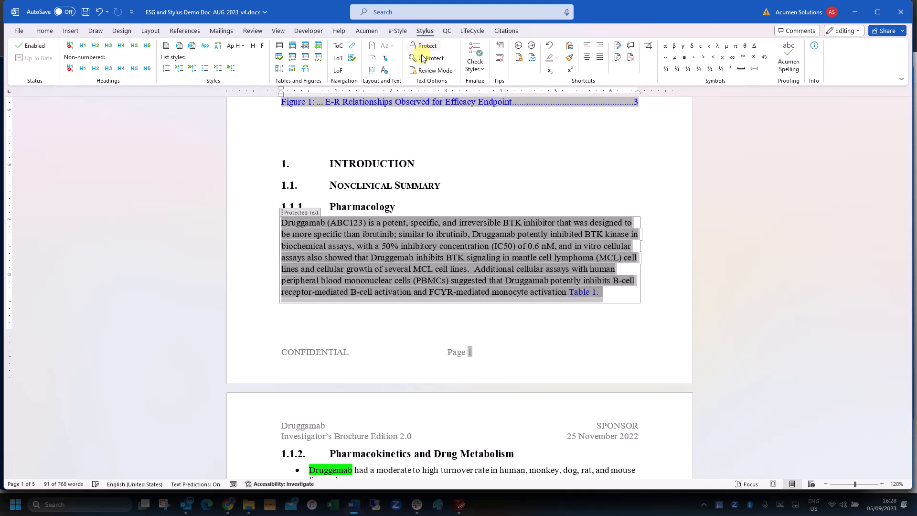
{"action": "left_click", "coordinate": [448, 252]}
{"action": "key", "text": "BackSpace"}
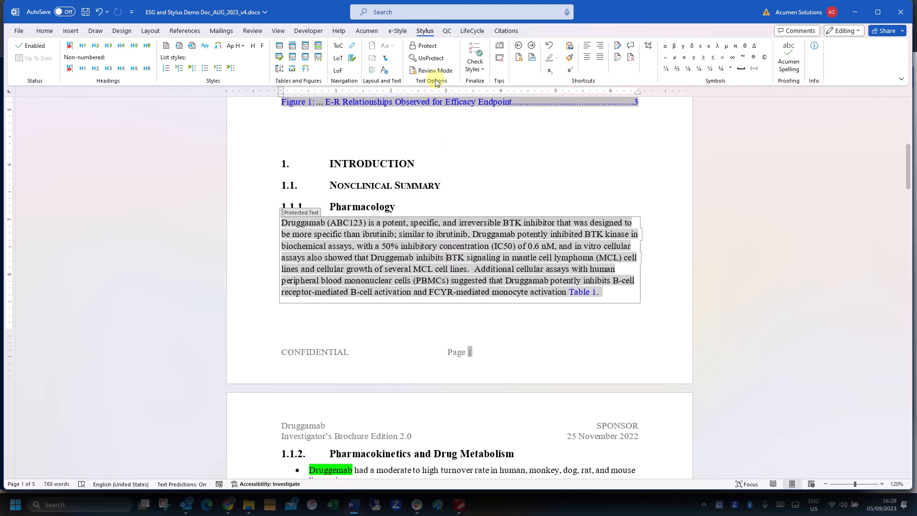
{"action": "left_click", "coordinate": [429, 58]}
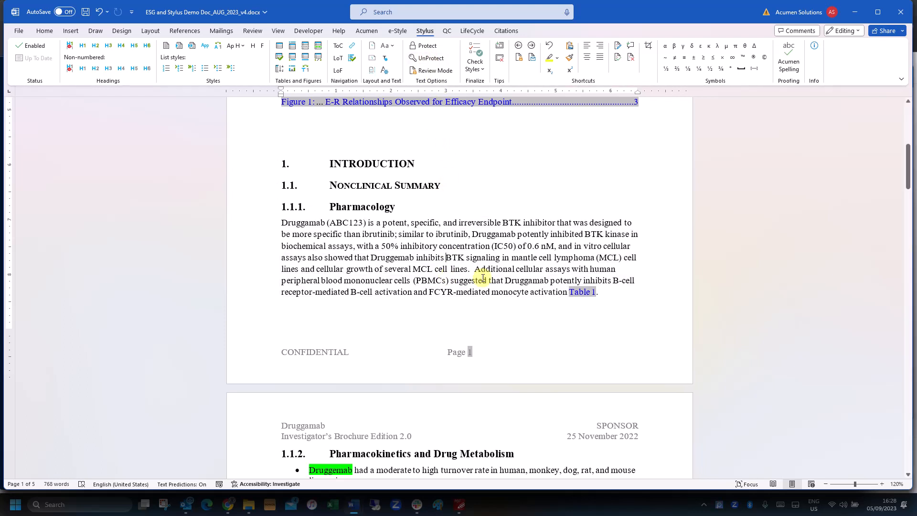
Toggle Stylus review mode on and off, then show the quick and deep Check Styles choices
{"action": "left_click", "coordinate": [428, 72]}
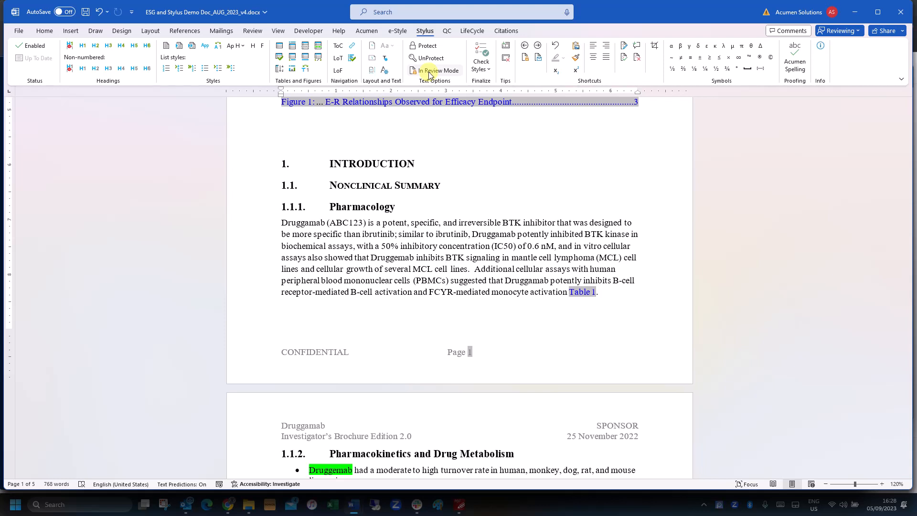
{"action": "left_click", "coordinate": [429, 73]}
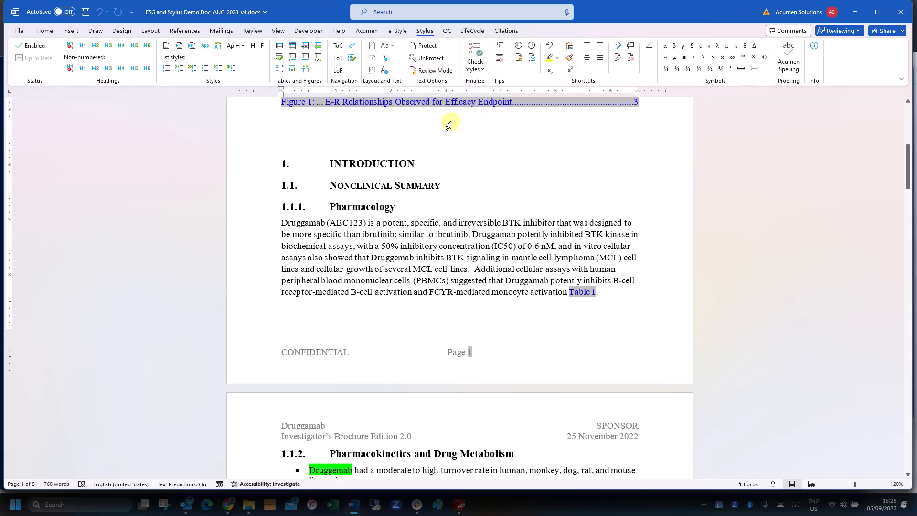
{"action": "left_click", "coordinate": [483, 70]}
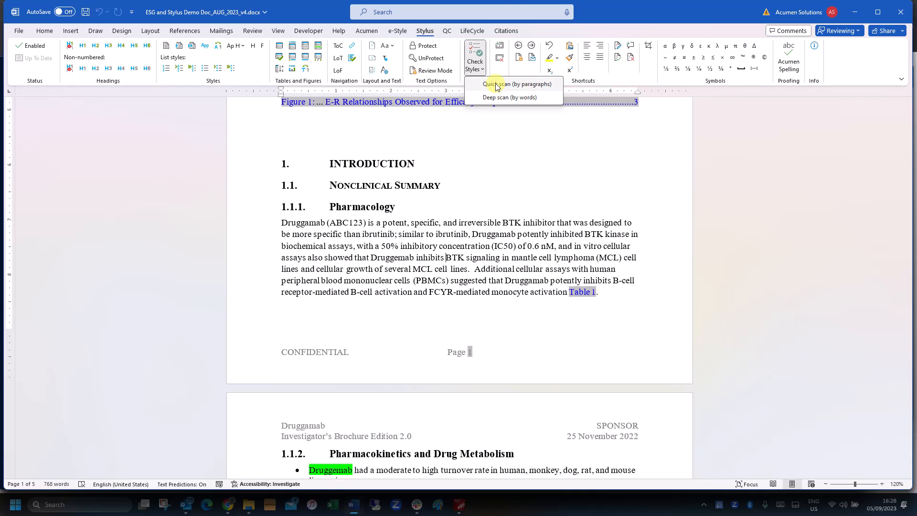
Run the quick style check and replace every Normal issue with A-Body Text
{"action": "left_click", "coordinate": [496, 86]}
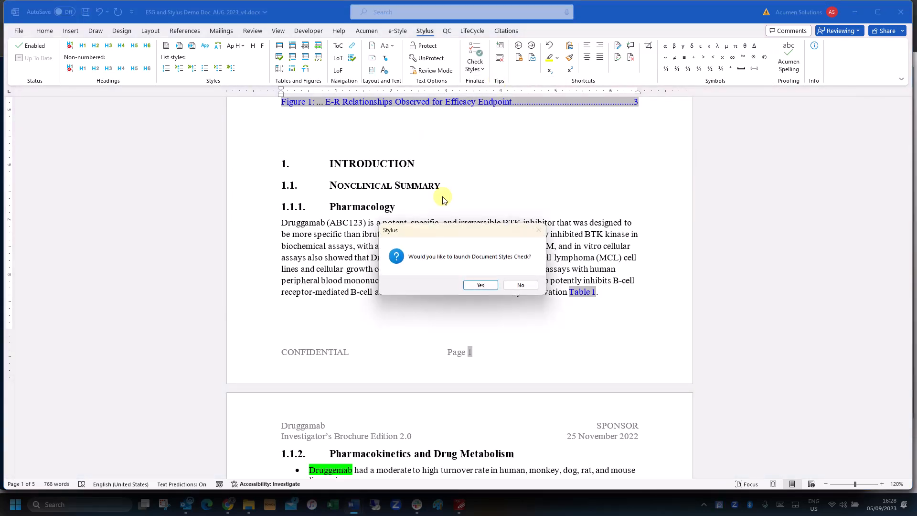
{"action": "left_click", "coordinate": [485, 287]}
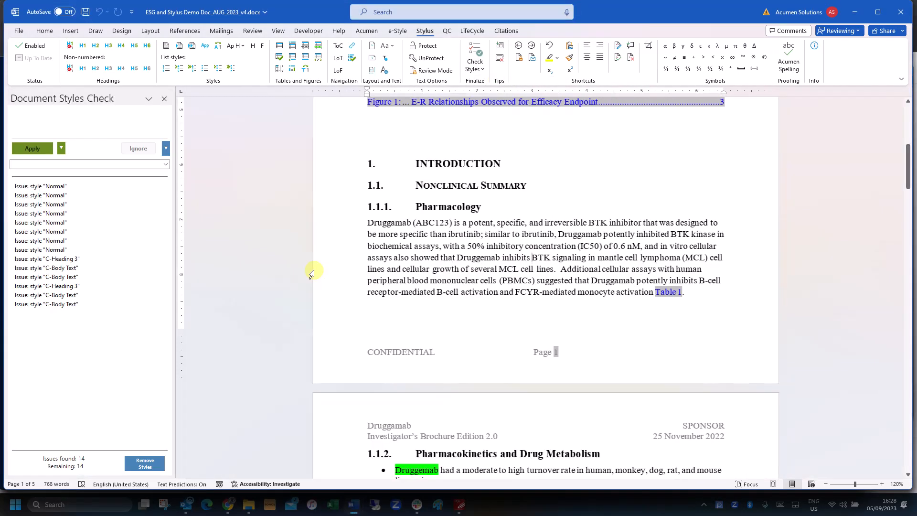
{"action": "left_click", "coordinate": [55, 186]}
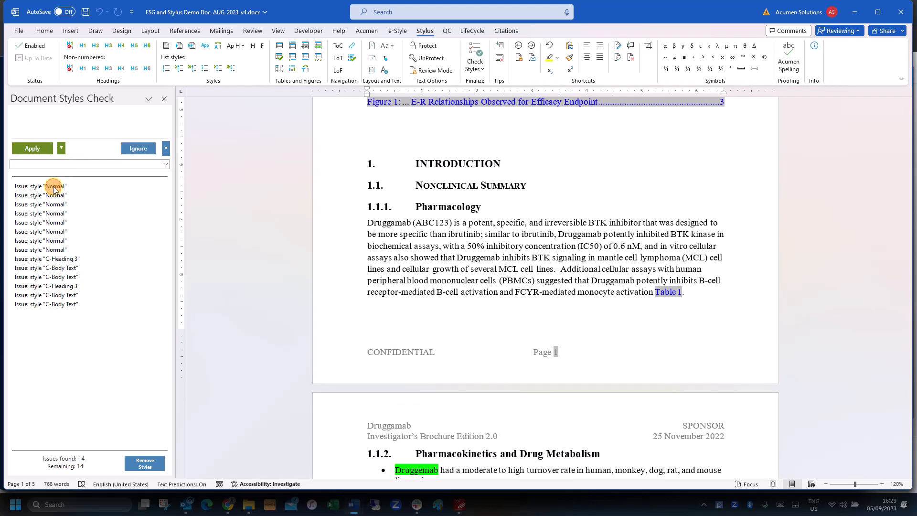
{"action": "left_click", "coordinate": [166, 164]}
{"action": "scroll", "coordinate": [78, 202], "scroll_direction": "down", "scroll_amount": 3}
{"action": "scroll", "coordinate": [78, 202], "scroll_direction": "down", "scroll_amount": 5}
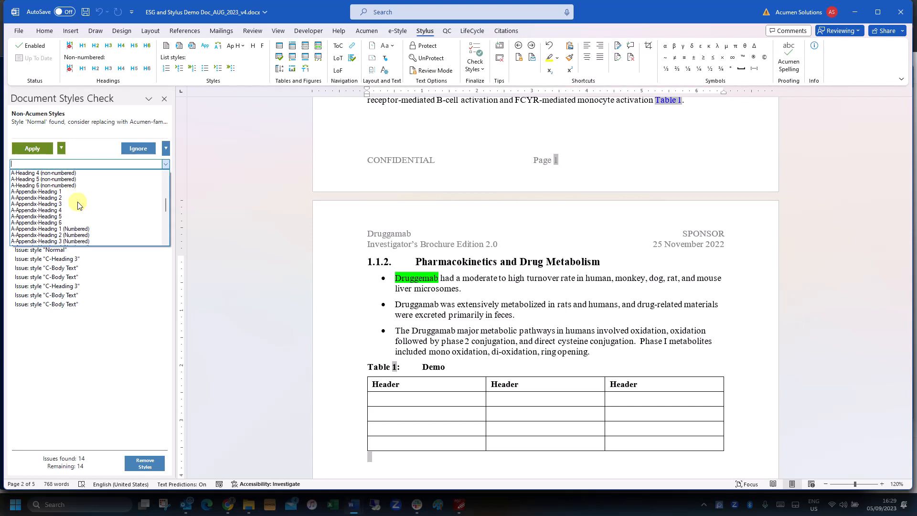
{"action": "scroll", "coordinate": [77, 203], "scroll_direction": "down", "scroll_amount": 2}
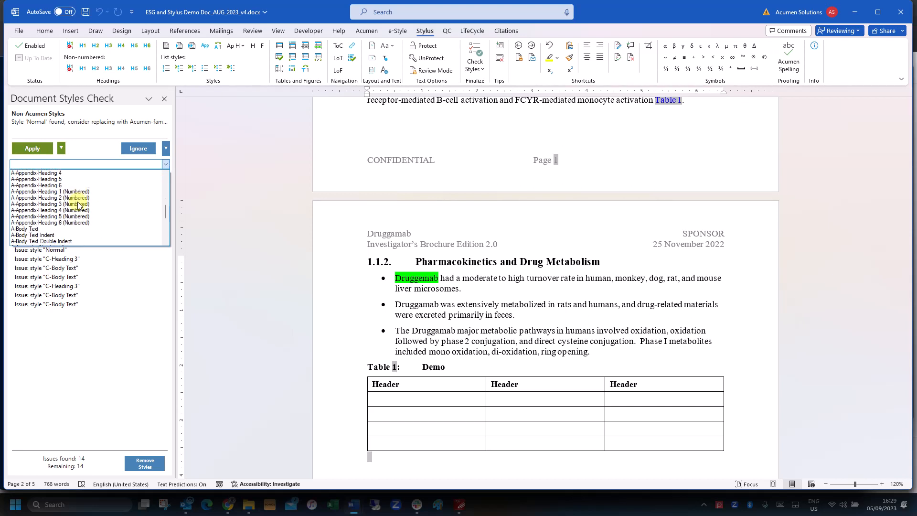
{"action": "left_click", "coordinate": [34, 229]}
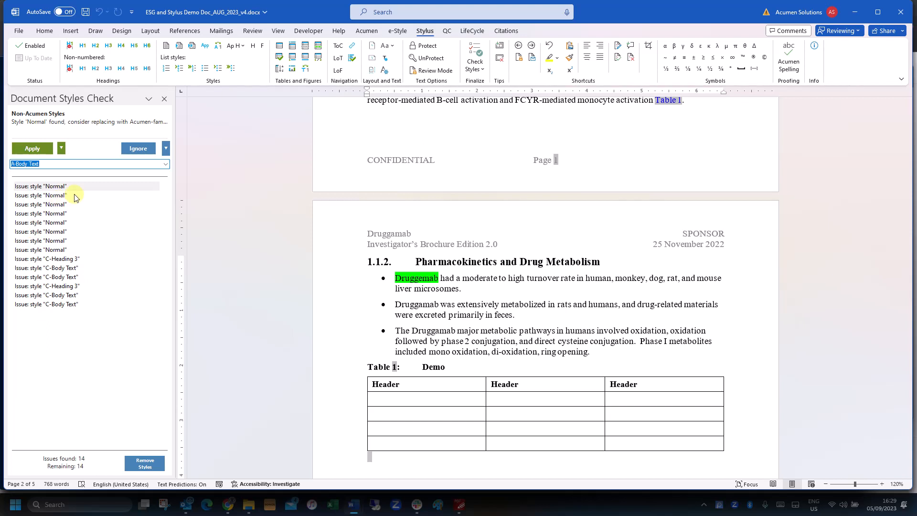
{"action": "left_click", "coordinate": [63, 151]}
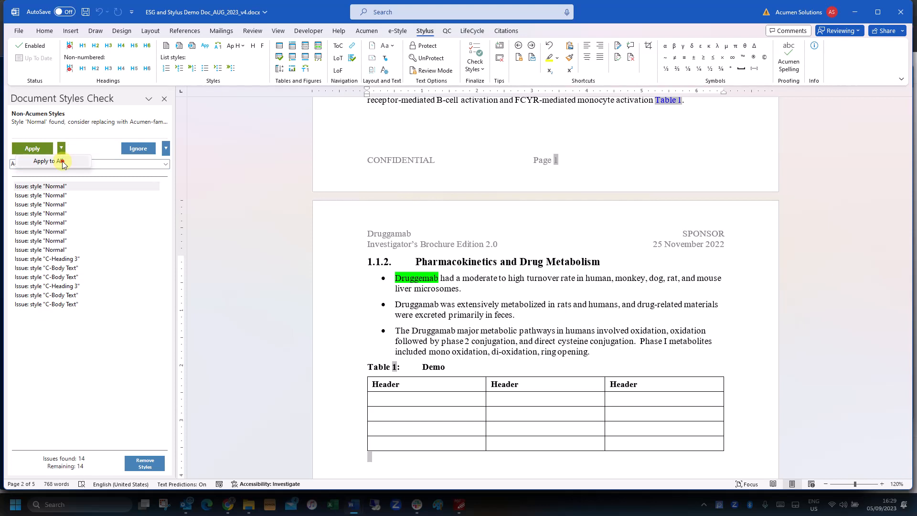
{"action": "left_click", "coordinate": [63, 161]}
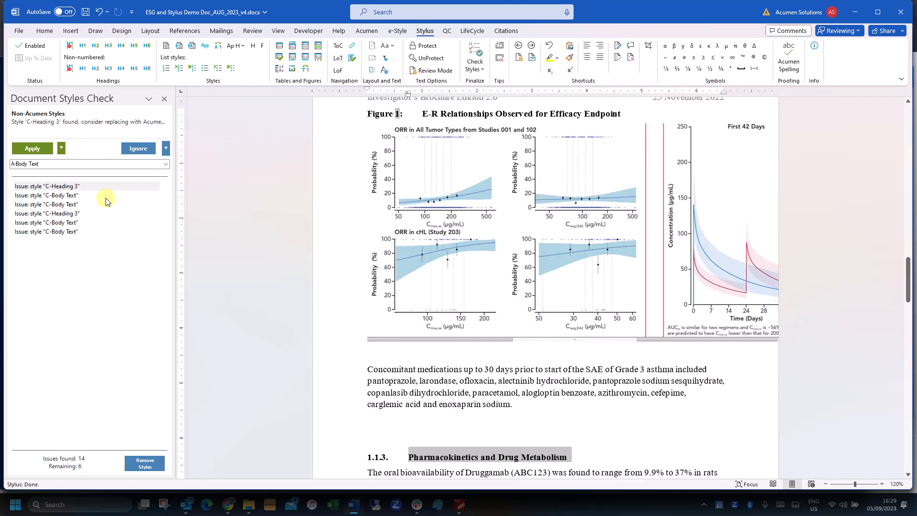
Replace all C-Heading 3 issues with A-Heading 3
{"action": "left_click", "coordinate": [166, 164]}
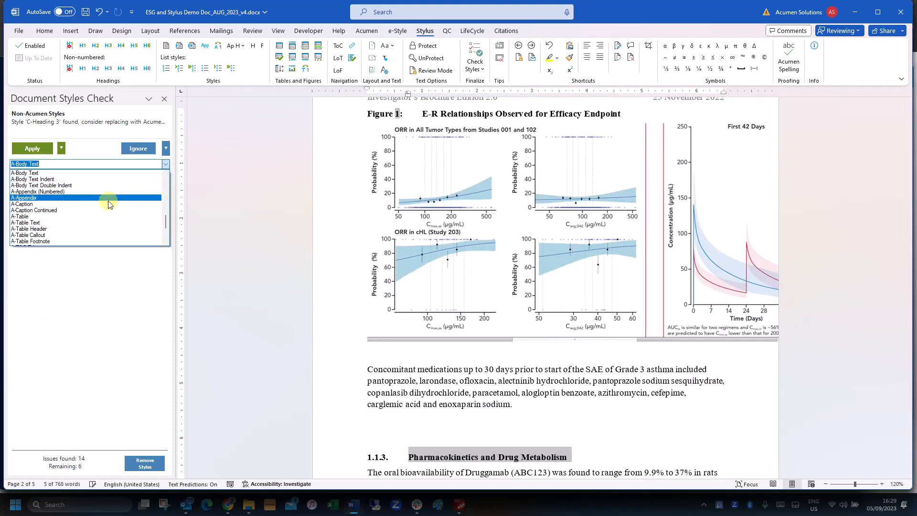
{"action": "scroll", "coordinate": [107, 203], "scroll_direction": "down", "scroll_amount": 2}
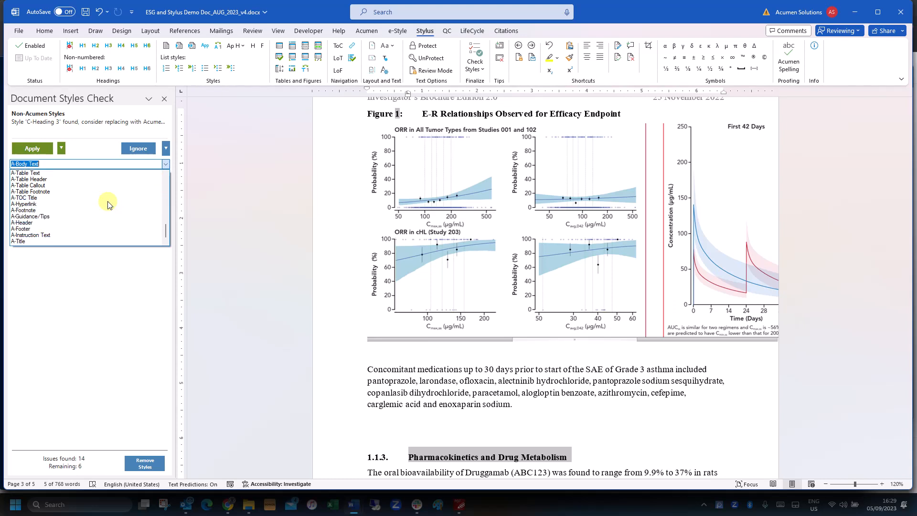
{"action": "scroll", "coordinate": [108, 204], "scroll_direction": "up", "scroll_amount": 5}
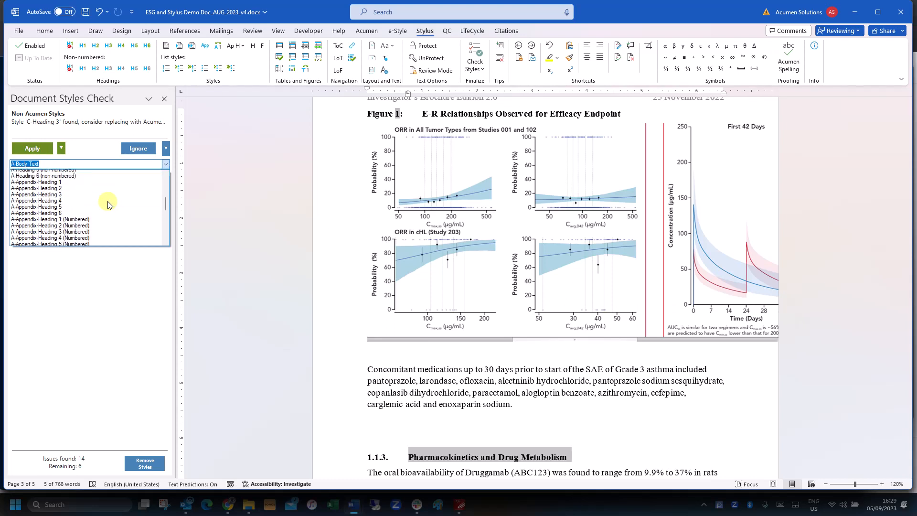
{"action": "scroll", "coordinate": [107, 201], "scroll_direction": "up", "scroll_amount": 4}
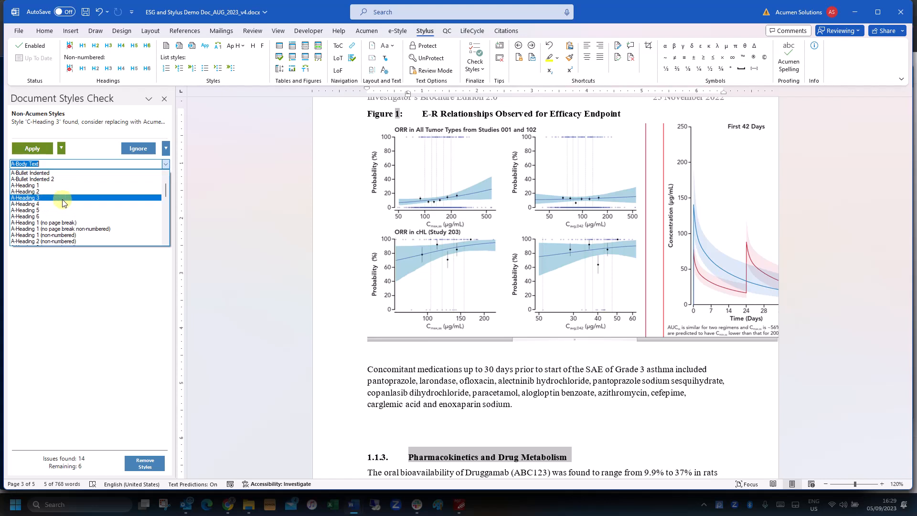
{"action": "left_click", "coordinate": [57, 198]}
{"action": "left_click", "coordinate": [61, 145]}
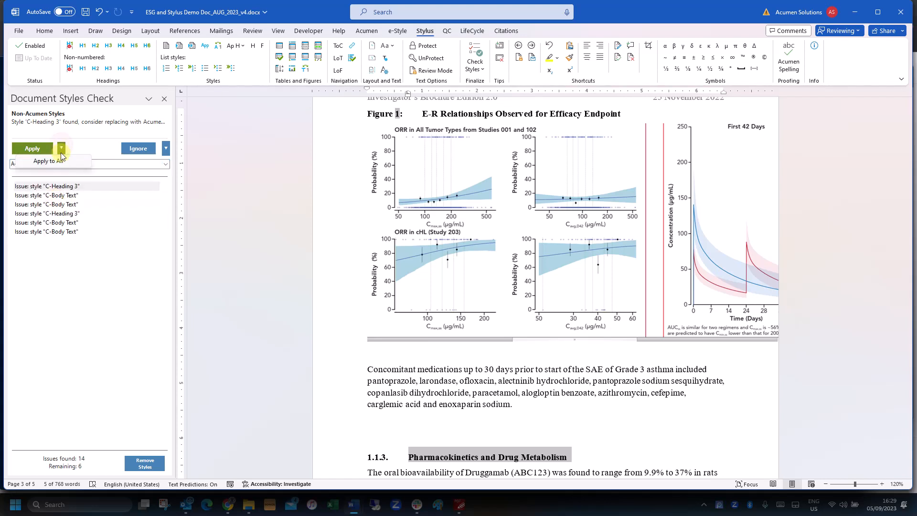
{"action": "left_click", "coordinate": [52, 161]}
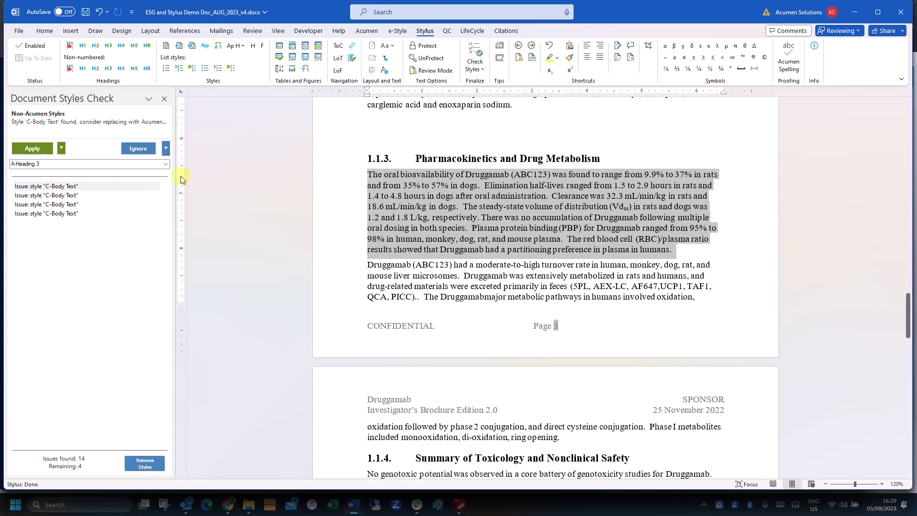
Choose A-Body Text as the replacement style for the next remaining issue
{"action": "left_click", "coordinate": [166, 164]}
{"action": "scroll", "coordinate": [93, 221], "scroll_direction": "up", "scroll_amount": 5}
{"action": "scroll", "coordinate": [94, 221], "scroll_direction": "down", "scroll_amount": 8}
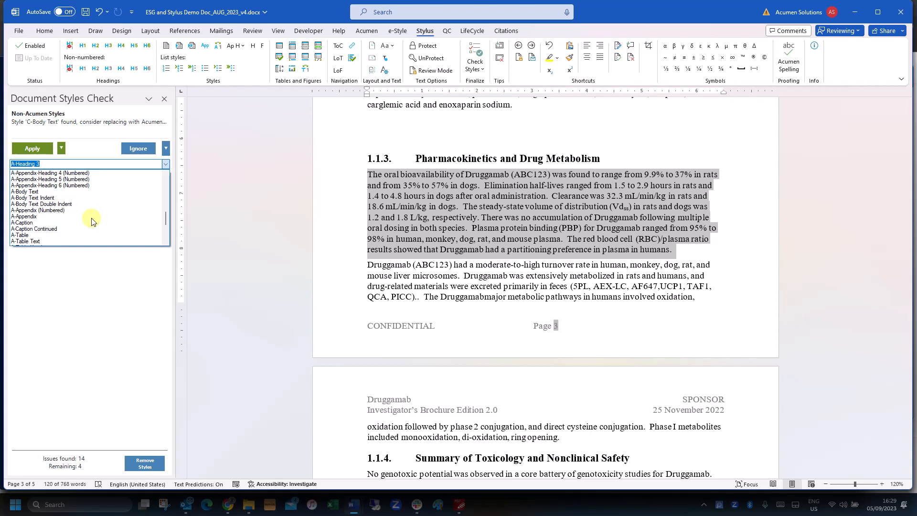
{"action": "scroll", "coordinate": [93, 222], "scroll_direction": "up", "scroll_amount": 2}
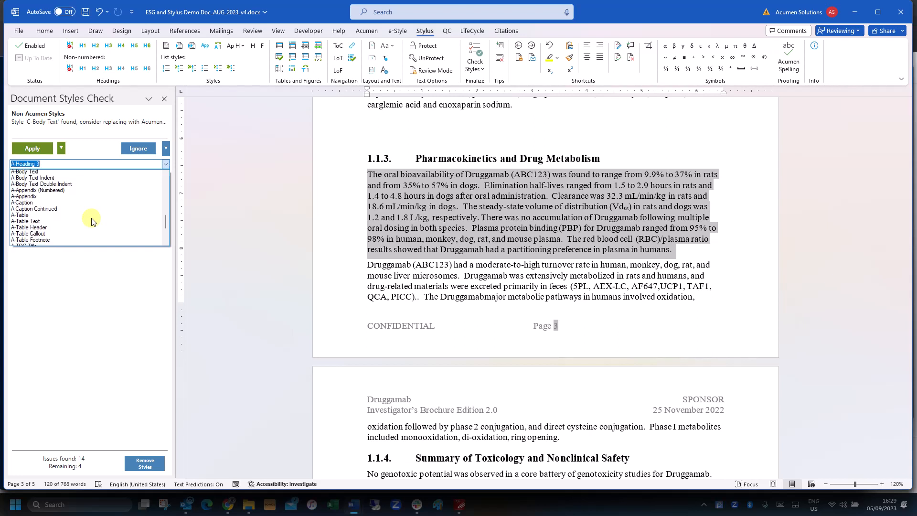
{"action": "left_click", "coordinate": [47, 192]}
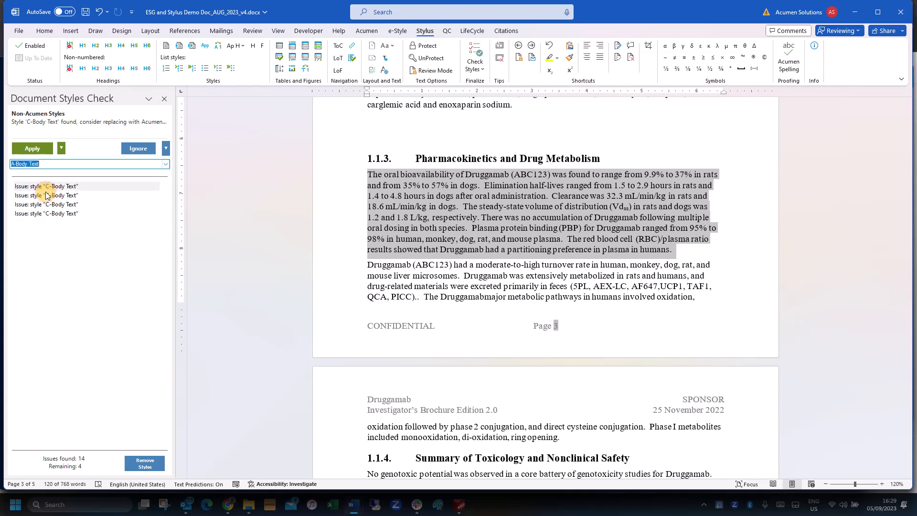
Use Remove Styles to replace C-Body Text with A-Body Text
{"action": "left_click", "coordinate": [145, 464]}
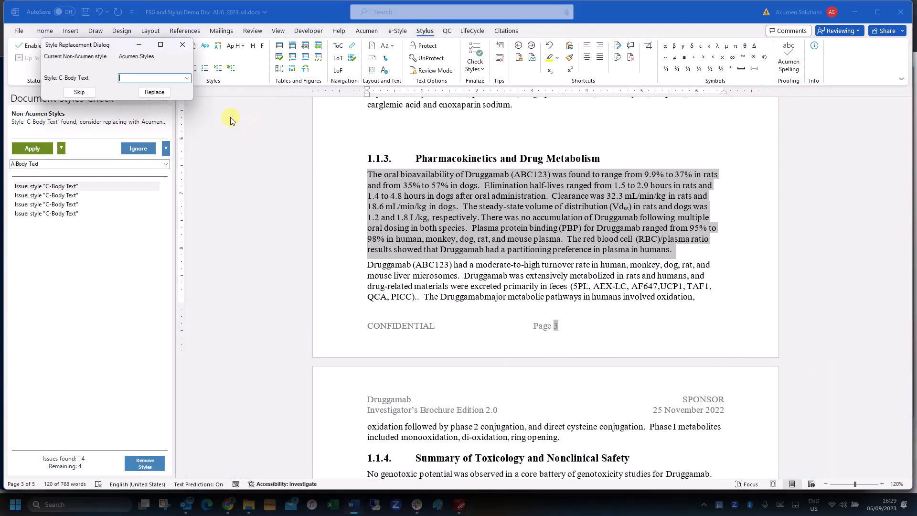
{"action": "left_click", "coordinate": [189, 78]}
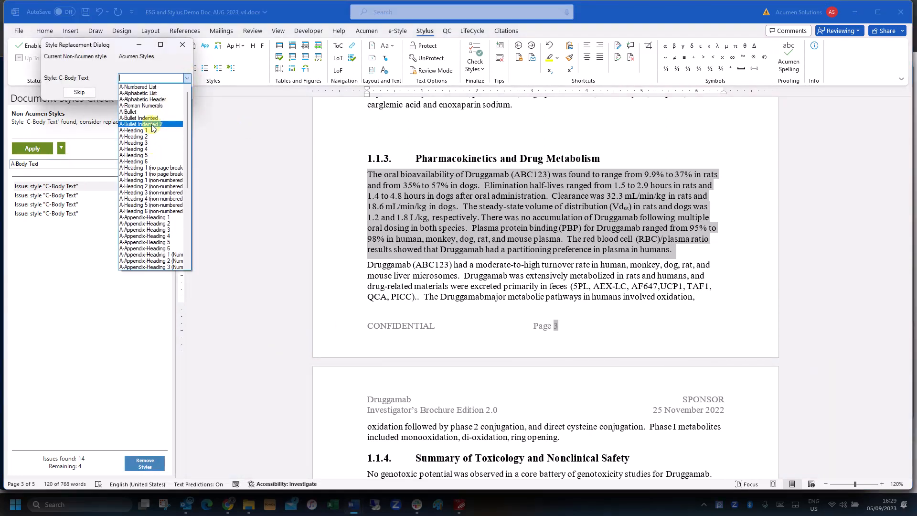
{"action": "scroll", "coordinate": [147, 161], "scroll_direction": "down", "scroll_amount": 2}
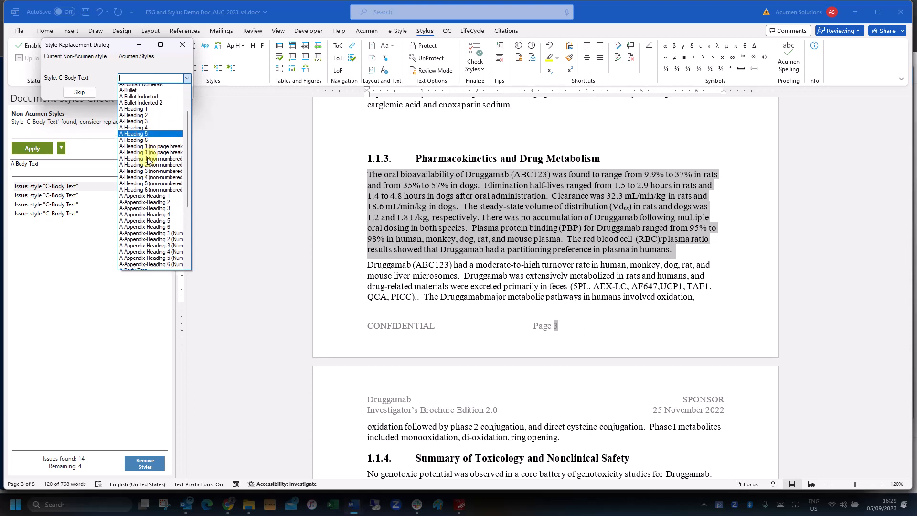
{"action": "scroll", "coordinate": [147, 162], "scroll_direction": "up", "scroll_amount": 1}
{"action": "scroll", "coordinate": [147, 162], "scroll_direction": "down", "scroll_amount": 6}
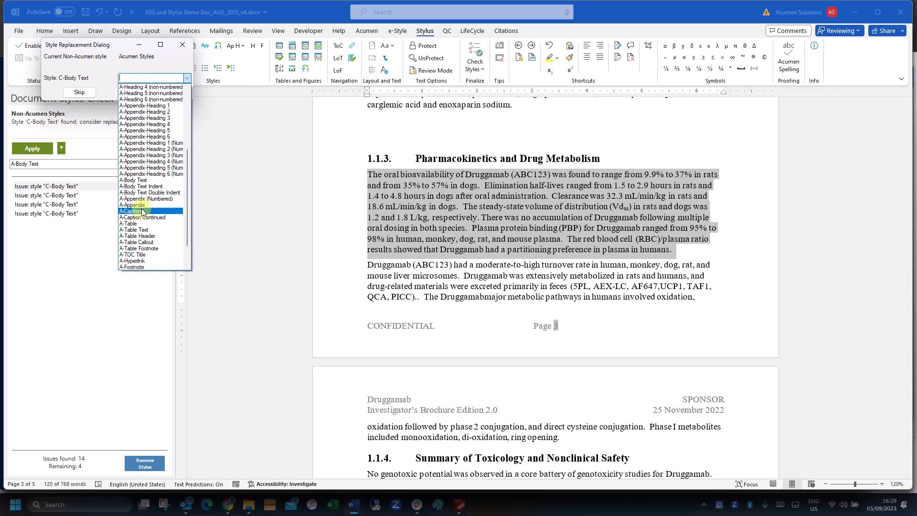
{"action": "left_click", "coordinate": [143, 181]}
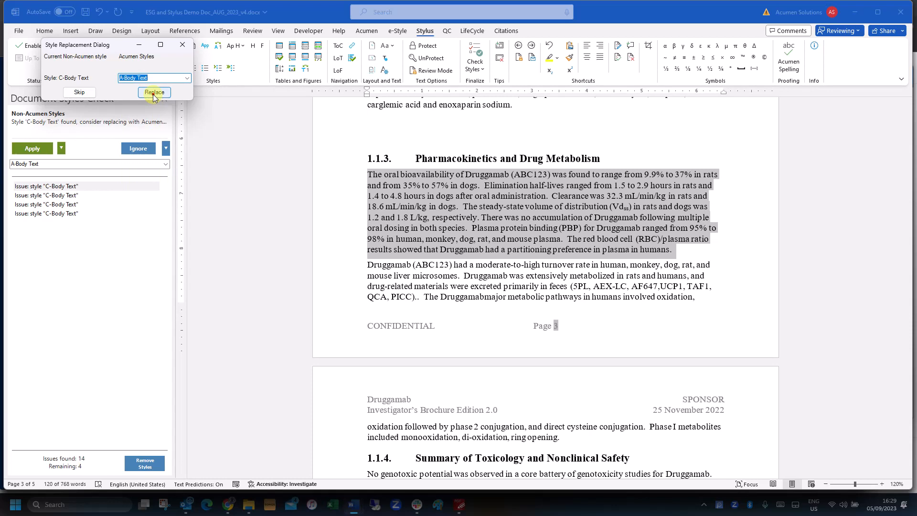
{"action": "left_click", "coordinate": [151, 92]}
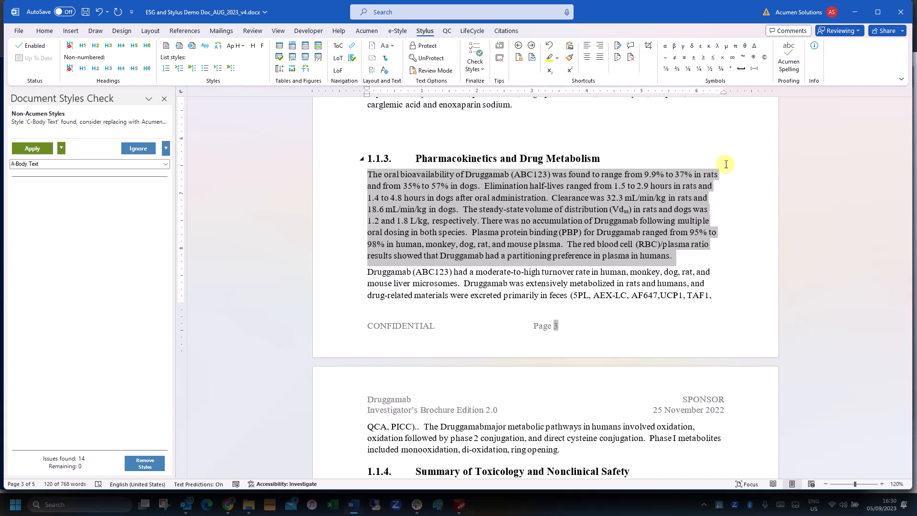
Scroll up to verify the former C-Body Text paragraphs now use A-Body Text
{"action": "scroll", "coordinate": [630, 219], "scroll_direction": "up", "scroll_amount": 5}
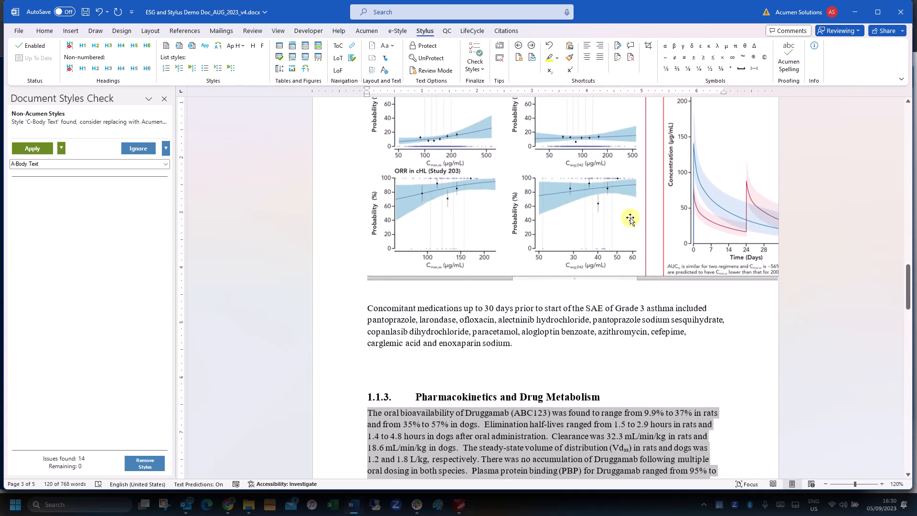